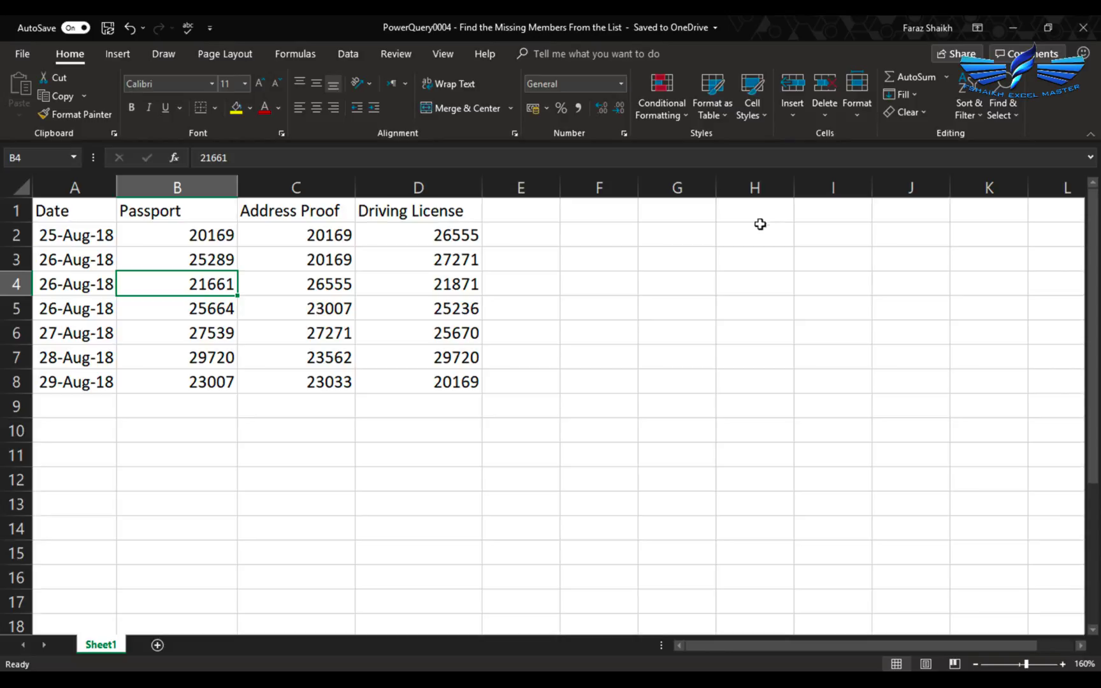
# Select the cells holding the repeated numbers 20169 and 23007 to compare the document columns
pyautogui.click(166, 236)
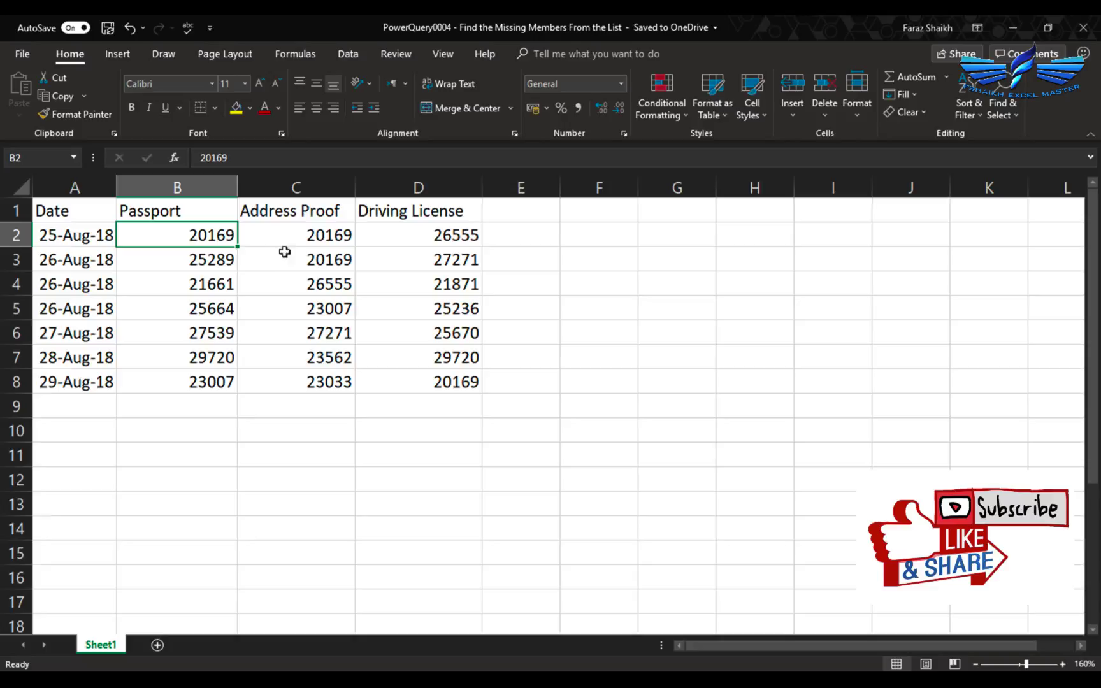
pyautogui.click(310, 239)
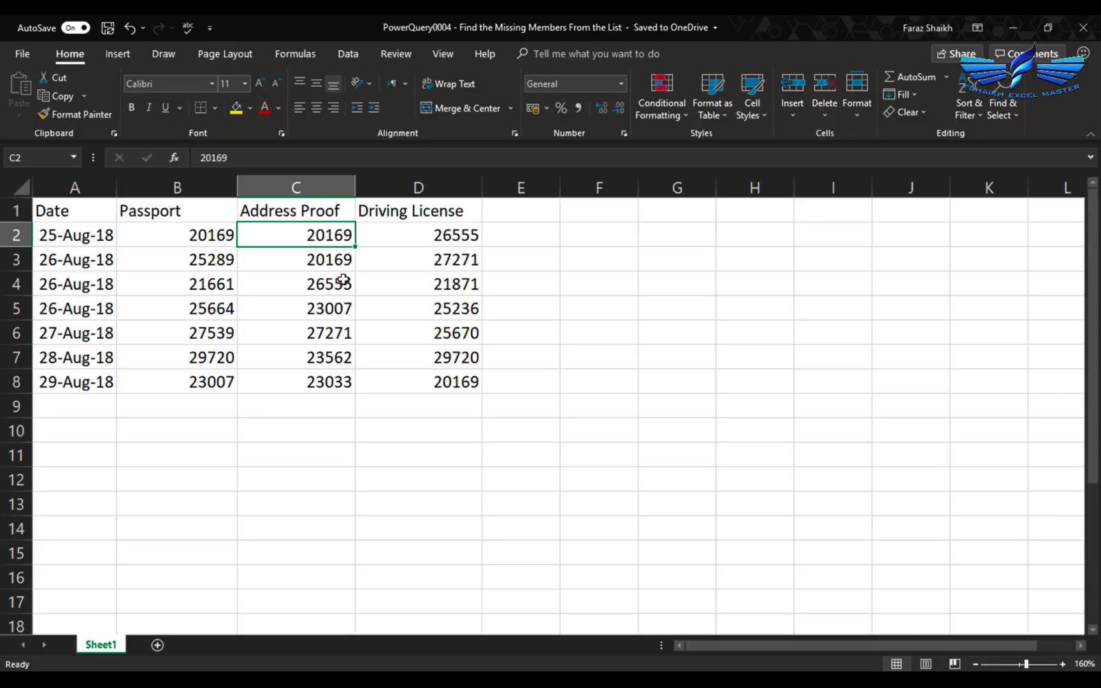
pyautogui.click(425, 381)
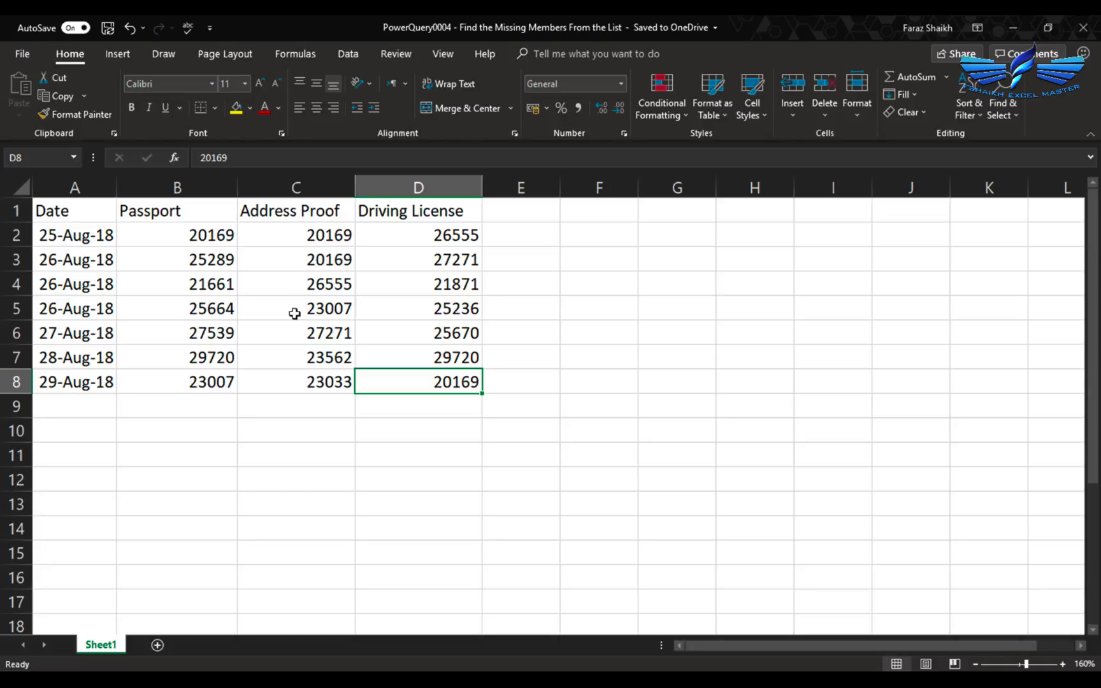
pyautogui.click(323, 303)
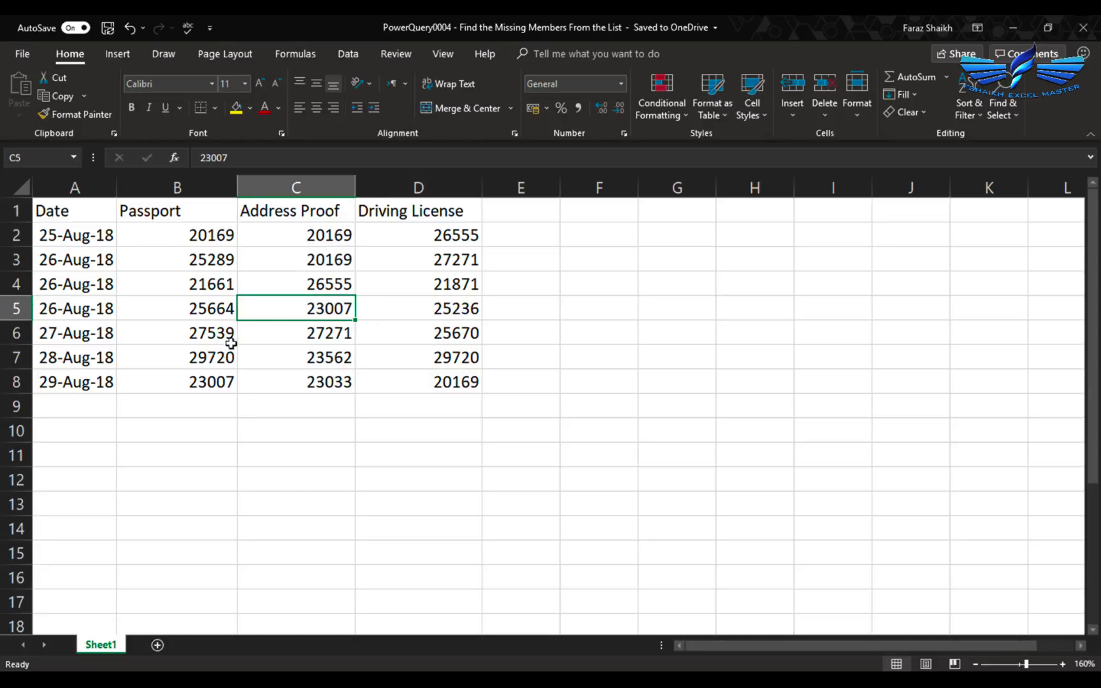
pyautogui.keyDown('ctrl'); pyautogui.click(197, 383); pyautogui.keyUp('ctrl')
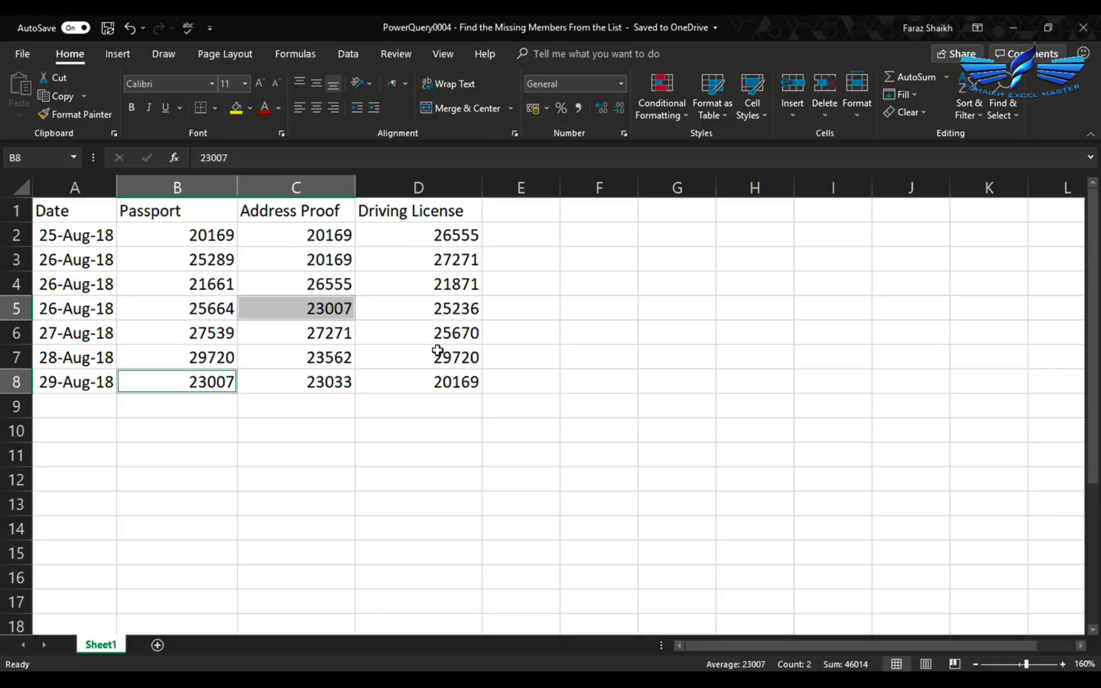
# Load the A1:D8 range as a table into Power Query Editor with From Table/Range
pyautogui.press('Up')
pyautogui.press('Up')
pyautogui.press('Up')
pyautogui.press('Up')
pyautogui.press('Up')
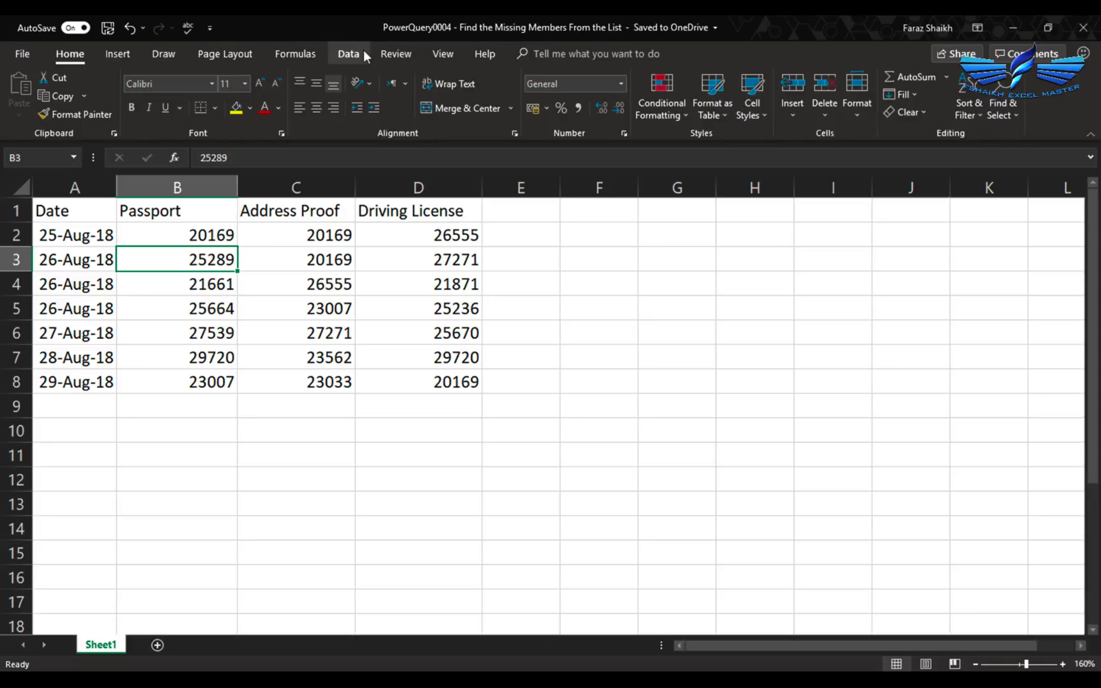
pyautogui.click(347, 55)
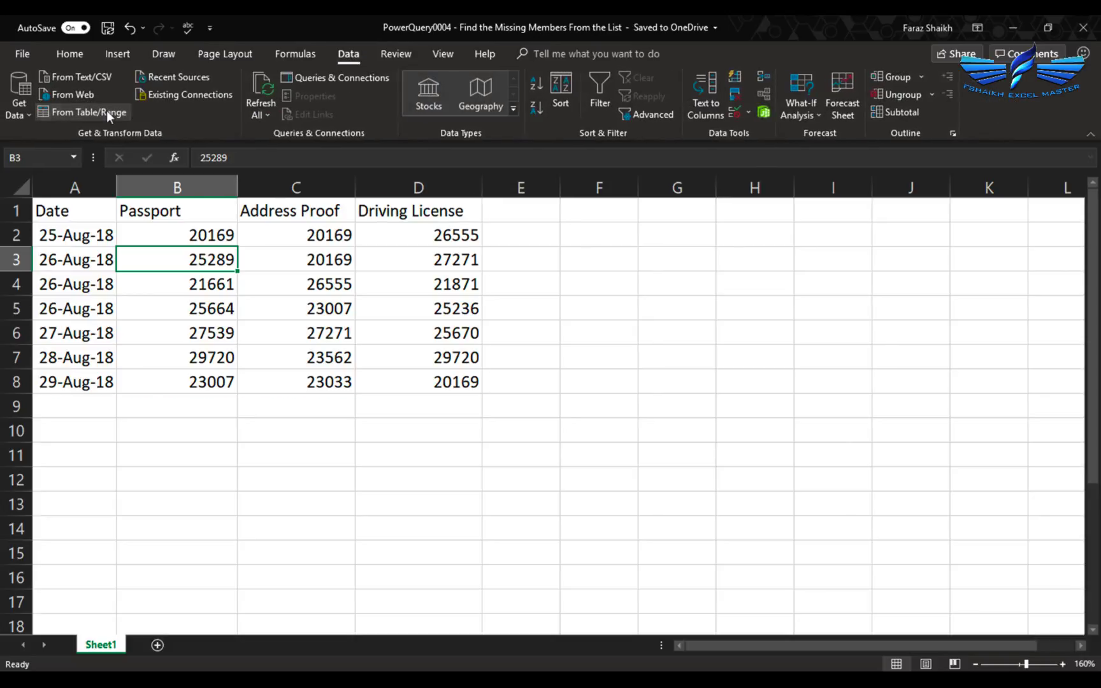
pyautogui.click(107, 110)
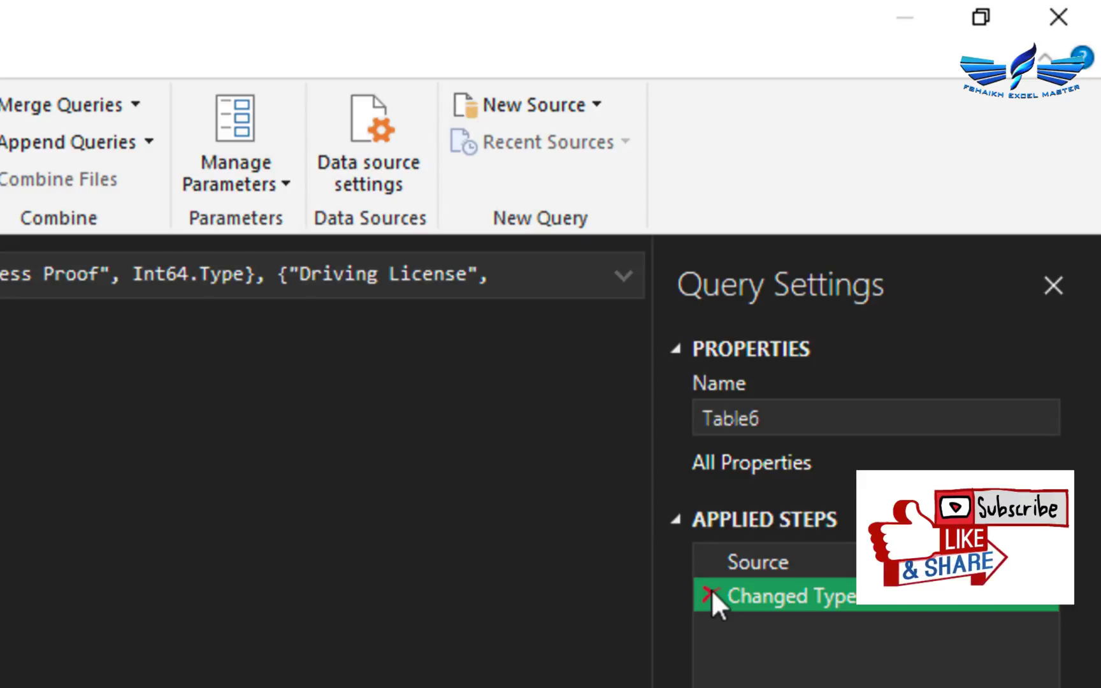
# Delete the Changed Type step and rename the query DocsSubm
pyautogui.click(710, 594)
pyautogui.click(783, 408)
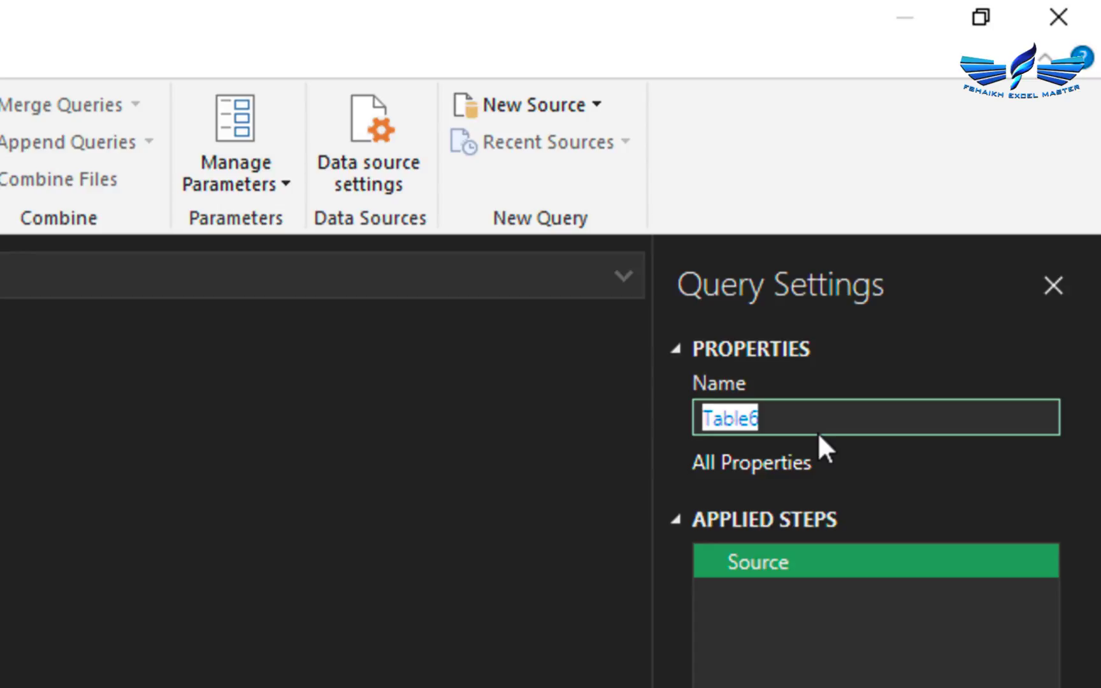
pyautogui.write('DocsSub')
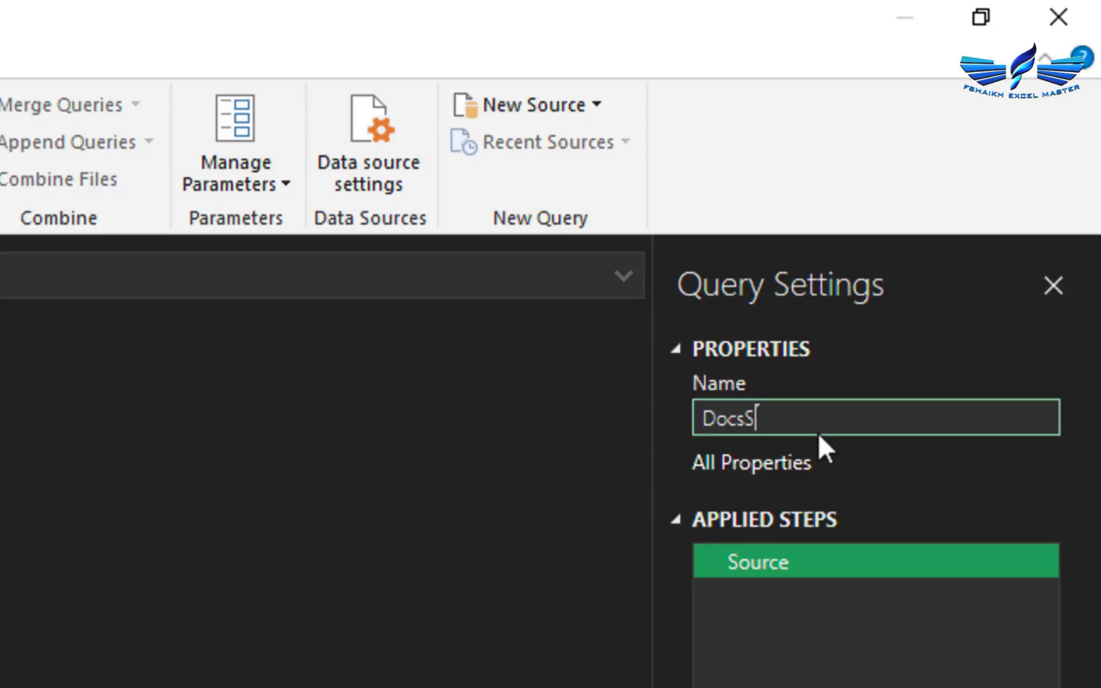
pyautogui.write('m')
pyautogui.press('Return')
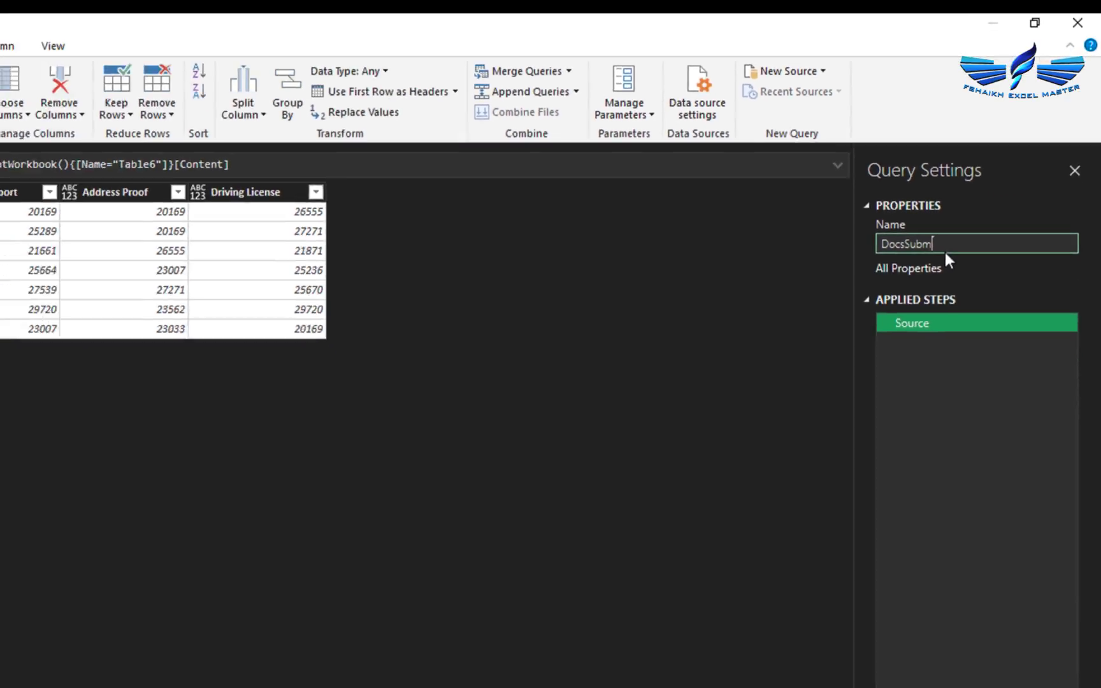
# Remove the Date column and unpivot the three document columns into Attribute–Value rows
pyautogui.rightClick(111, 162)
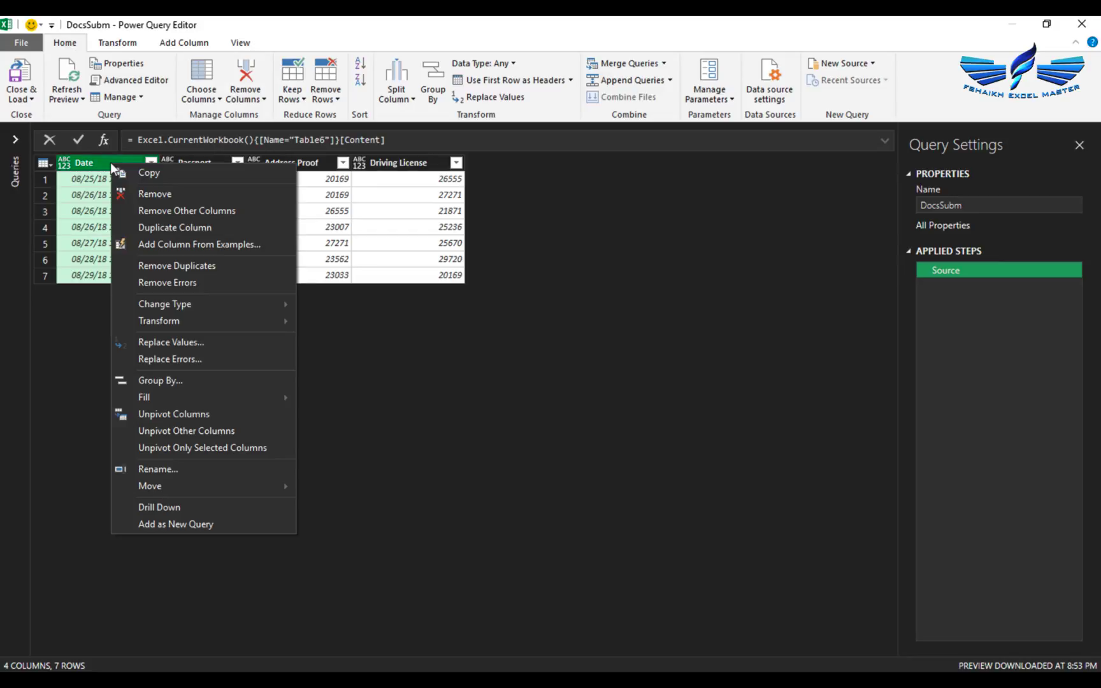
pyautogui.click(155, 191)
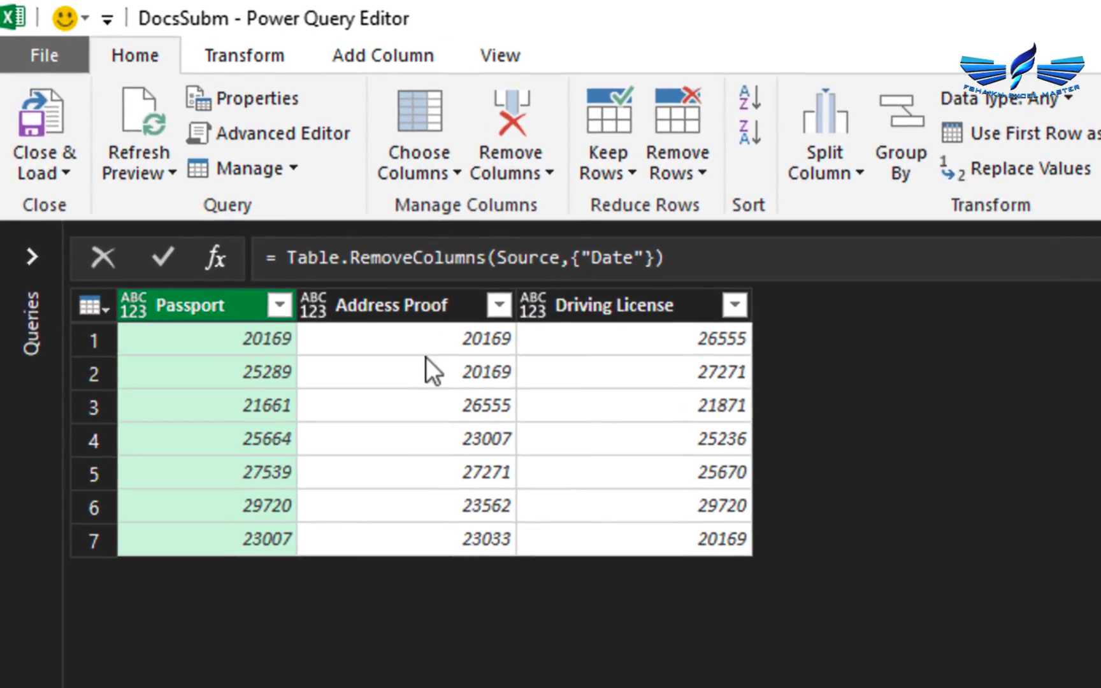
pyautogui.keyDown('ctrl'); pyautogui.click(675, 309); pyautogui.keyUp('ctrl')
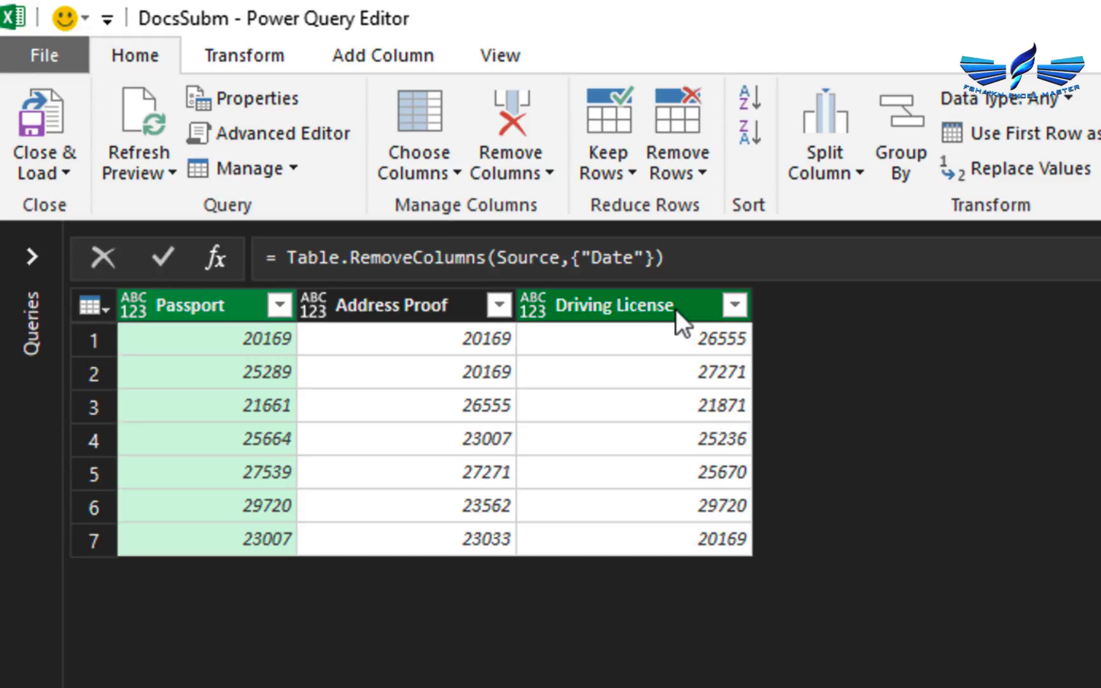
pyautogui.keyDown('shift'); pyautogui.click(705, 301); pyautogui.keyUp('shift')
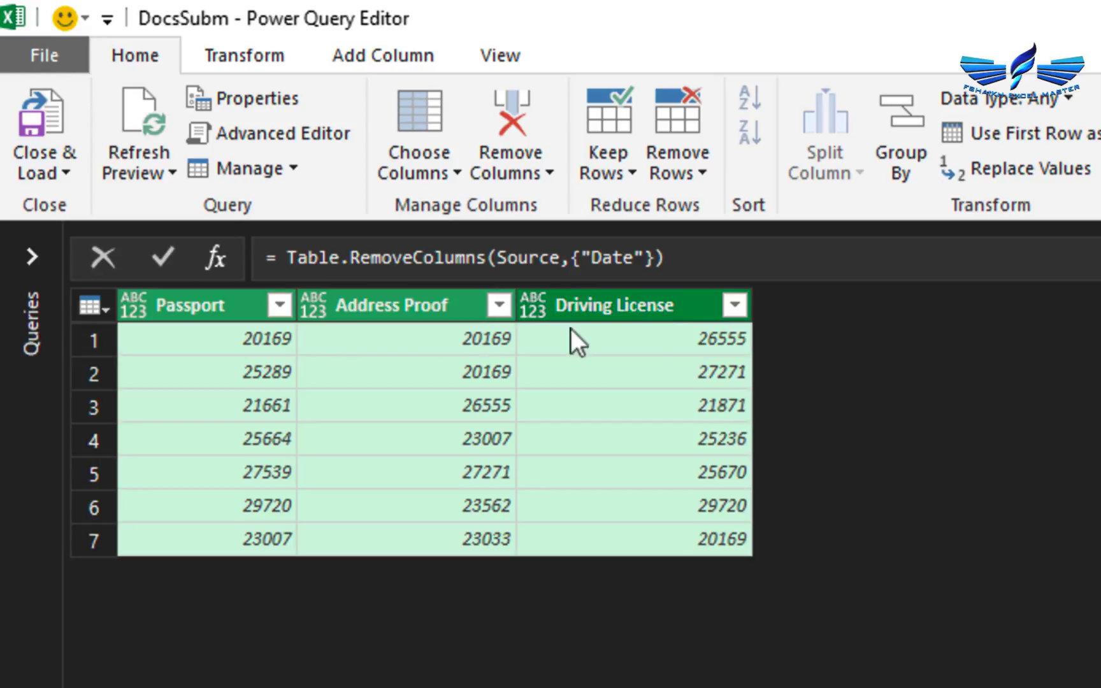
pyautogui.click(254, 63)
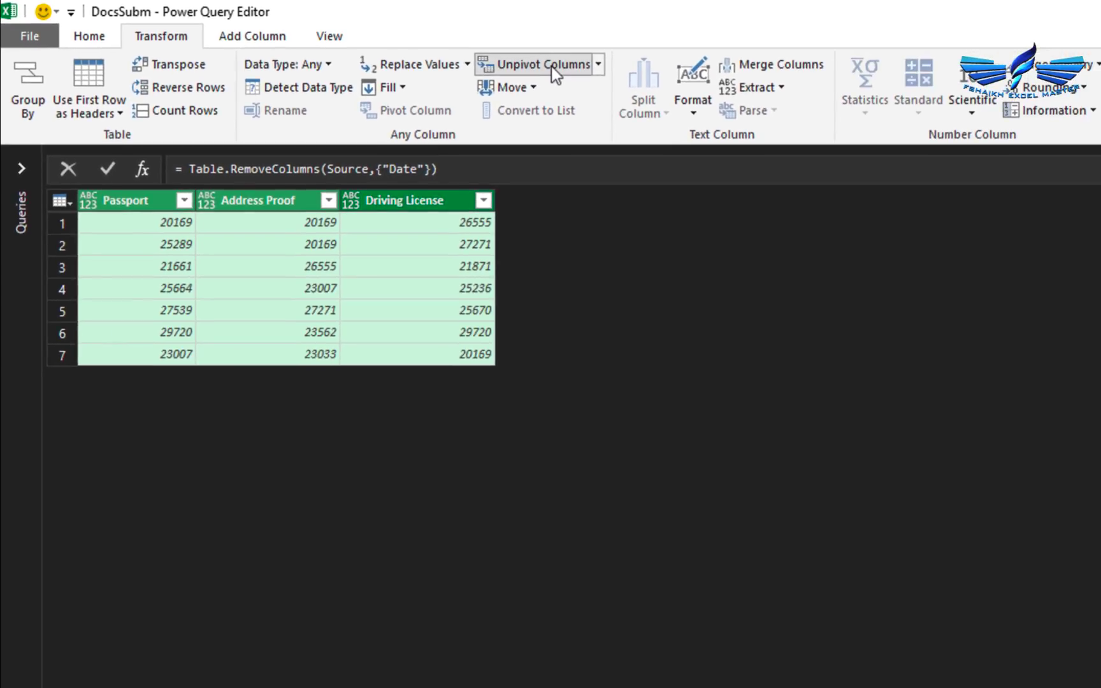
pyautogui.click(828, 100)
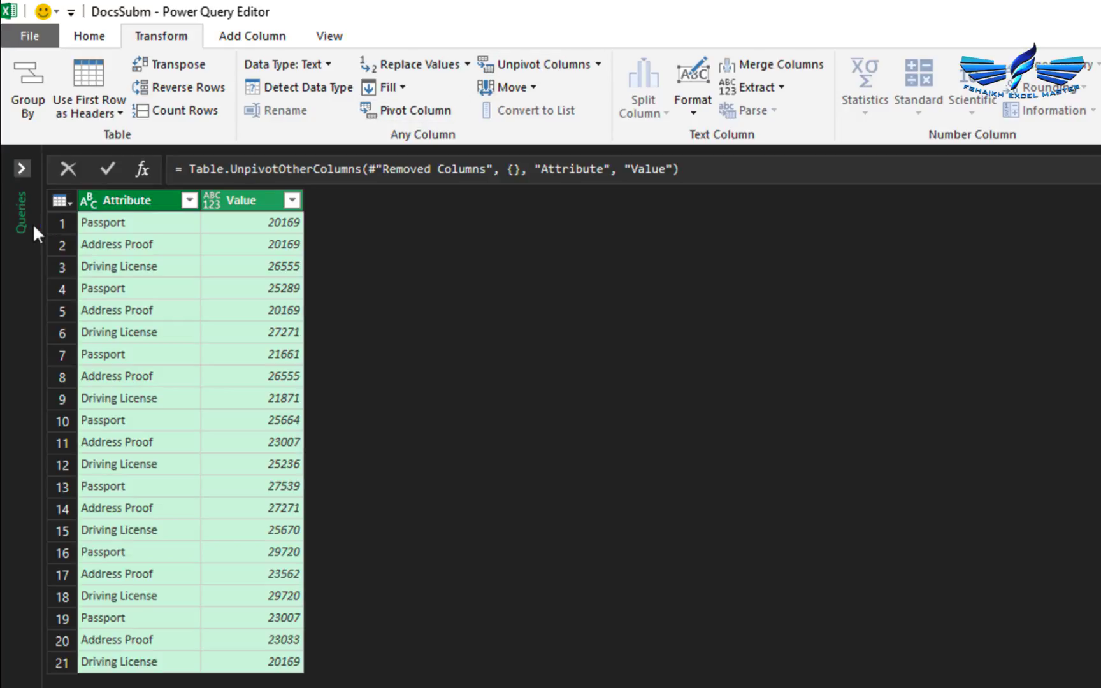
# Add a DocsSubm (2) query that references DocsSubm from the expanded Queries pane
pyautogui.click(23, 167)
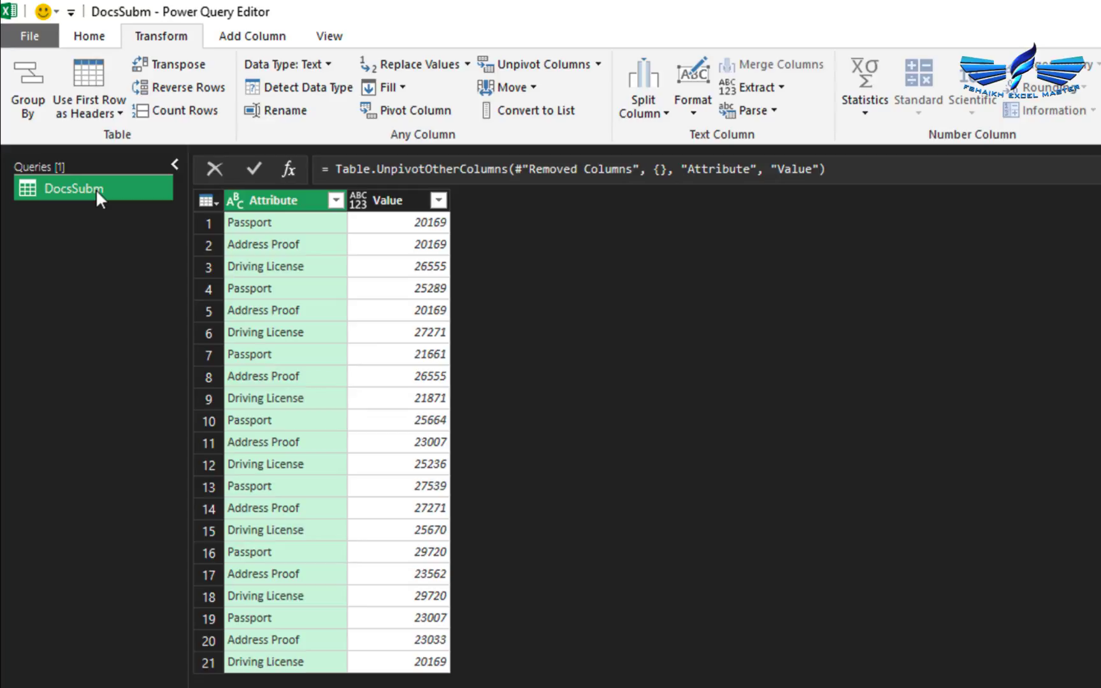
pyautogui.rightClick(96, 188)
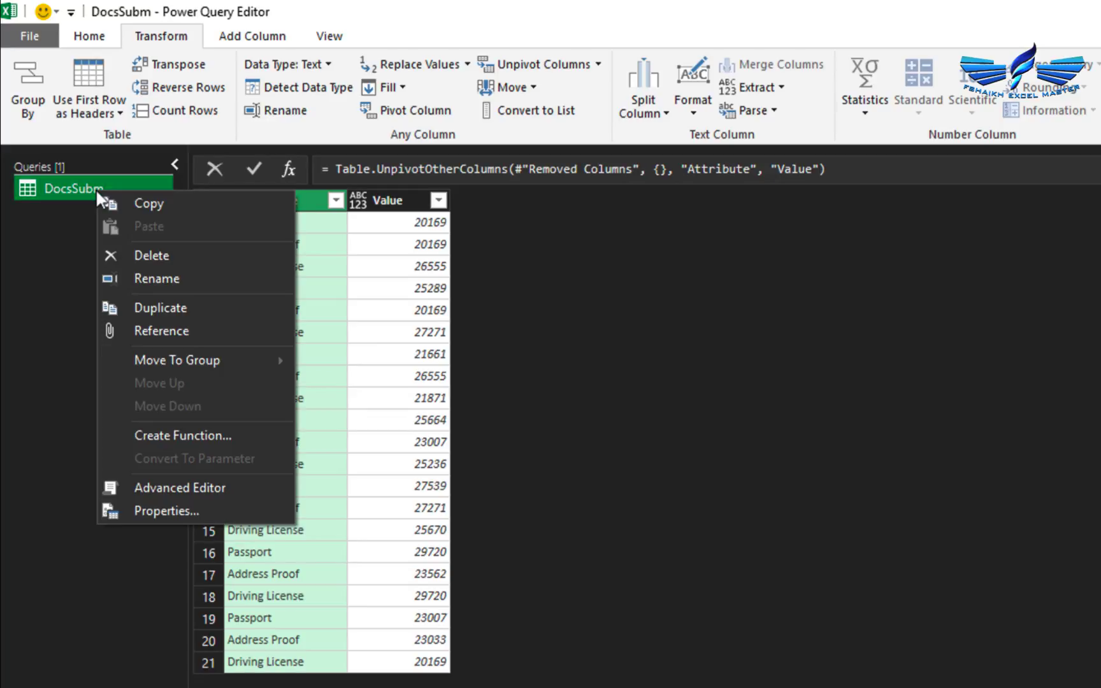
pyautogui.click(137, 325)
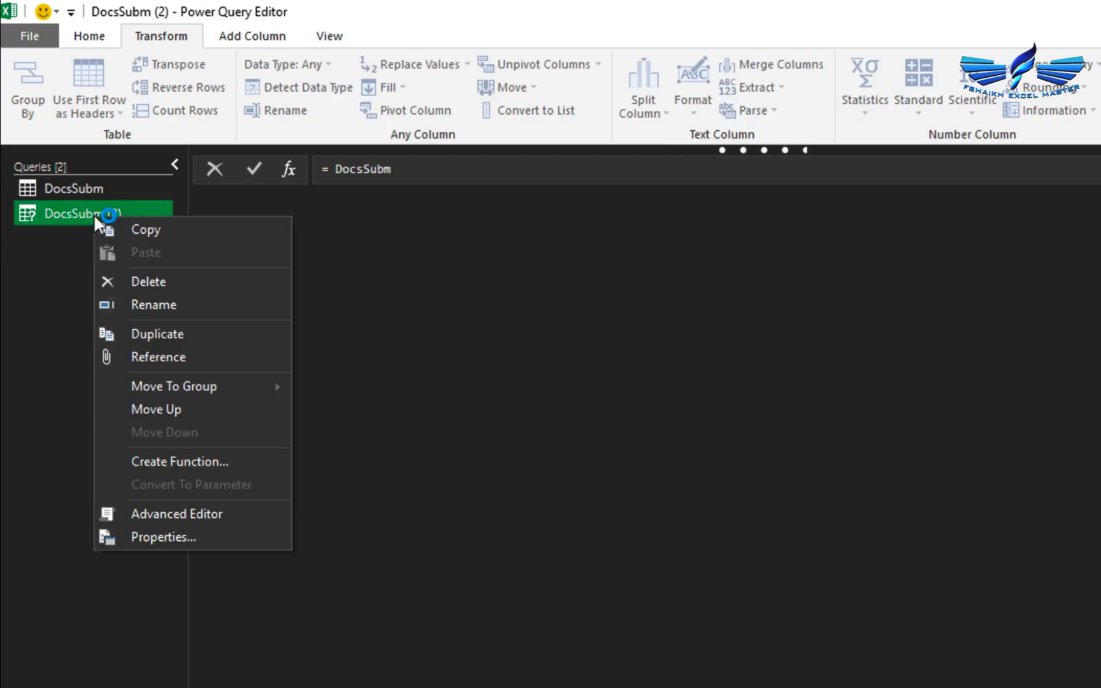
pyautogui.rightClick(93, 214)
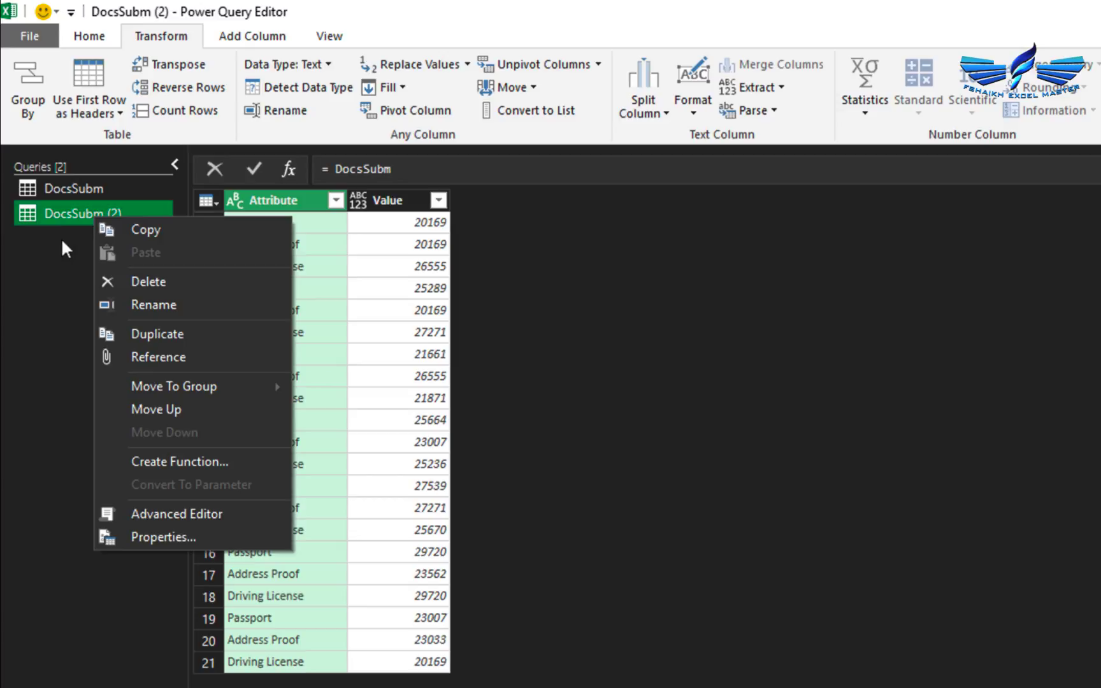
# Rename the DocsSubm (2) query to UnqEmpNo
pyautogui.click(54, 228)
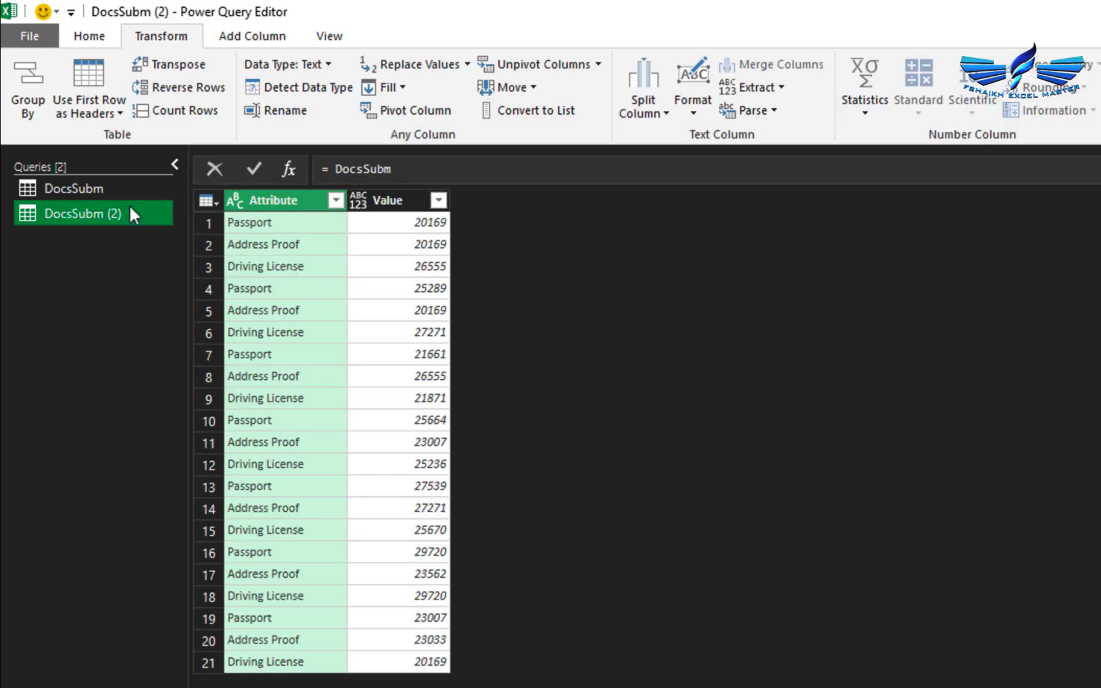
pyautogui.press('F2')
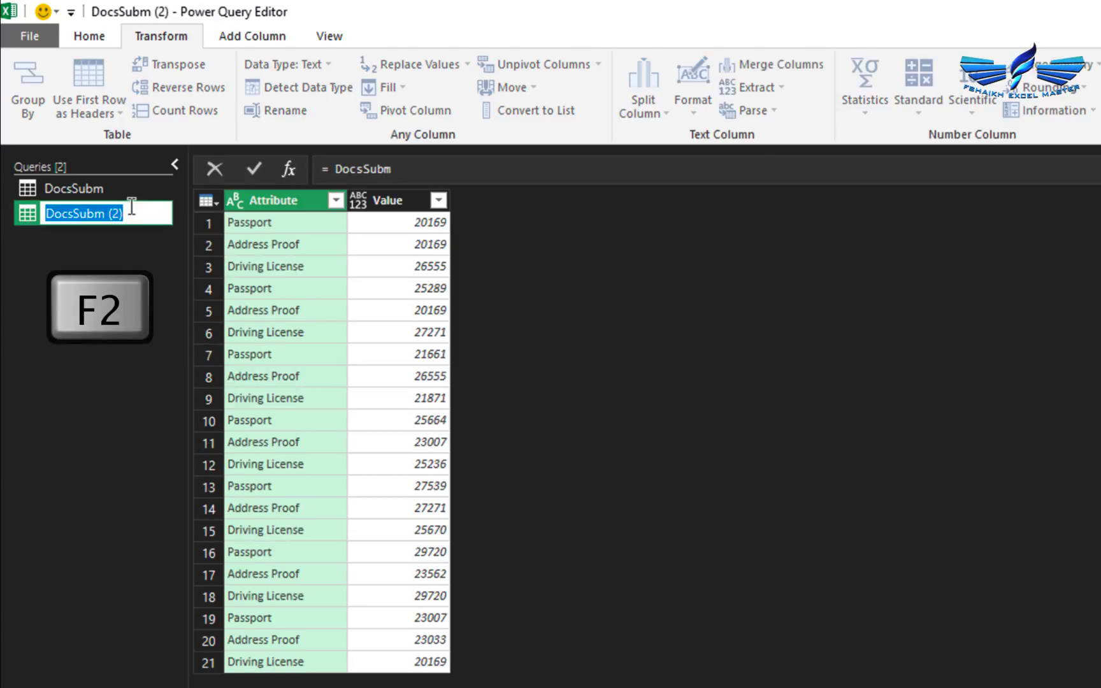
pyautogui.write('UnqE,mp')
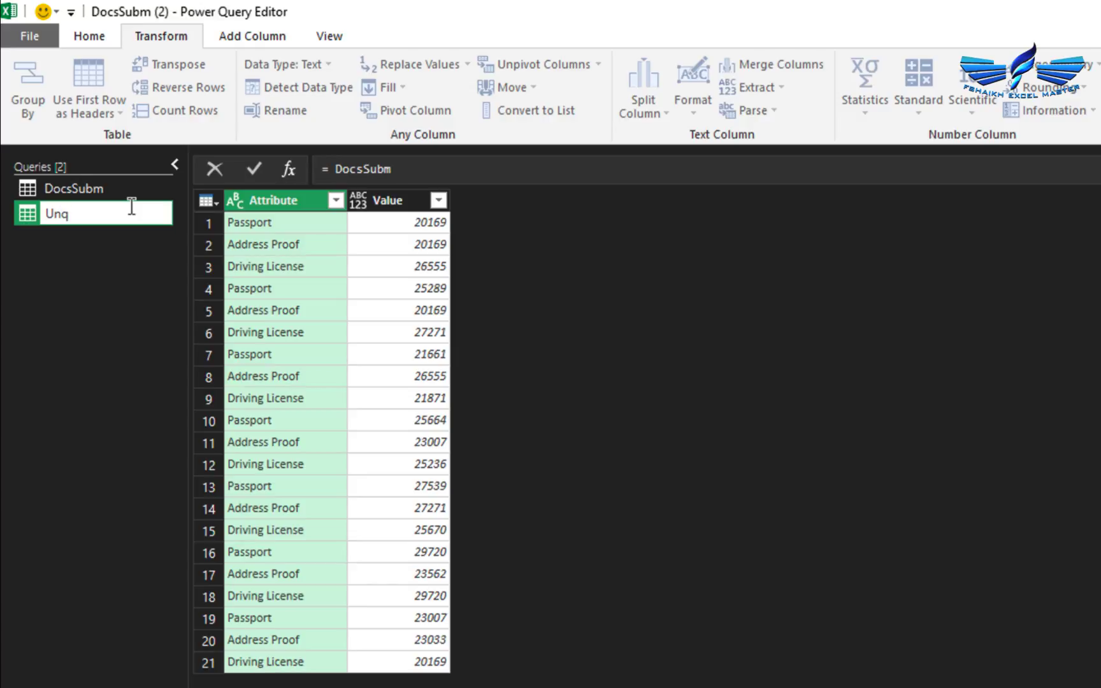
pyautogui.press('BackSpace')
pyautogui.press('BackSpace')
pyautogui.press('BackSpace')
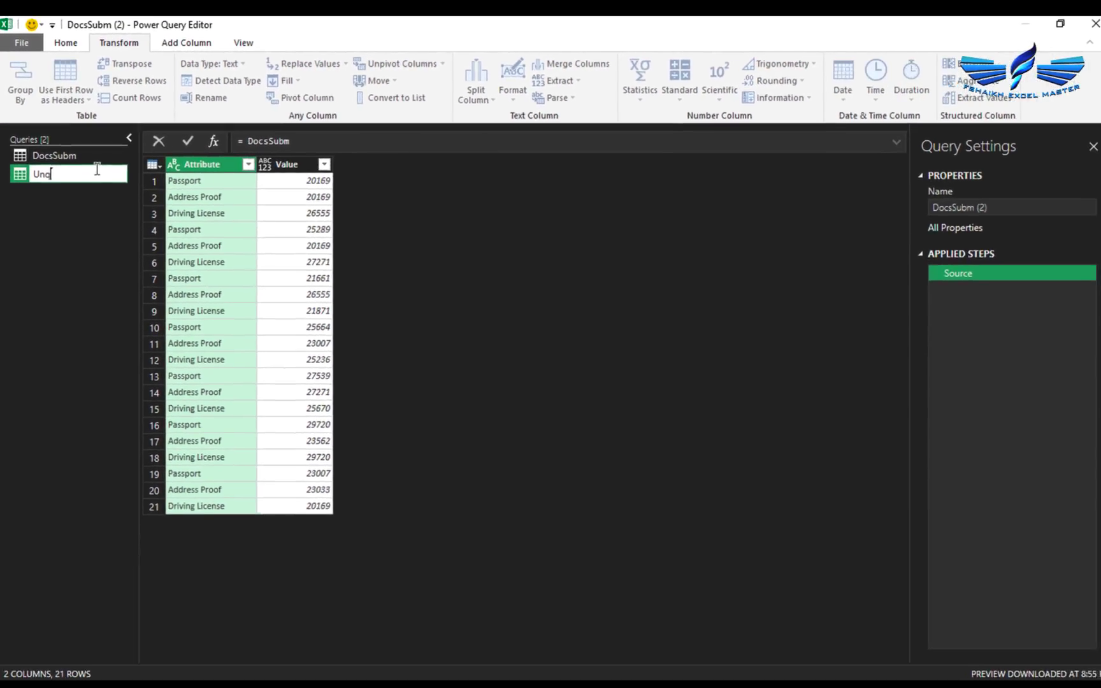
pyautogui.write('EmpNo')
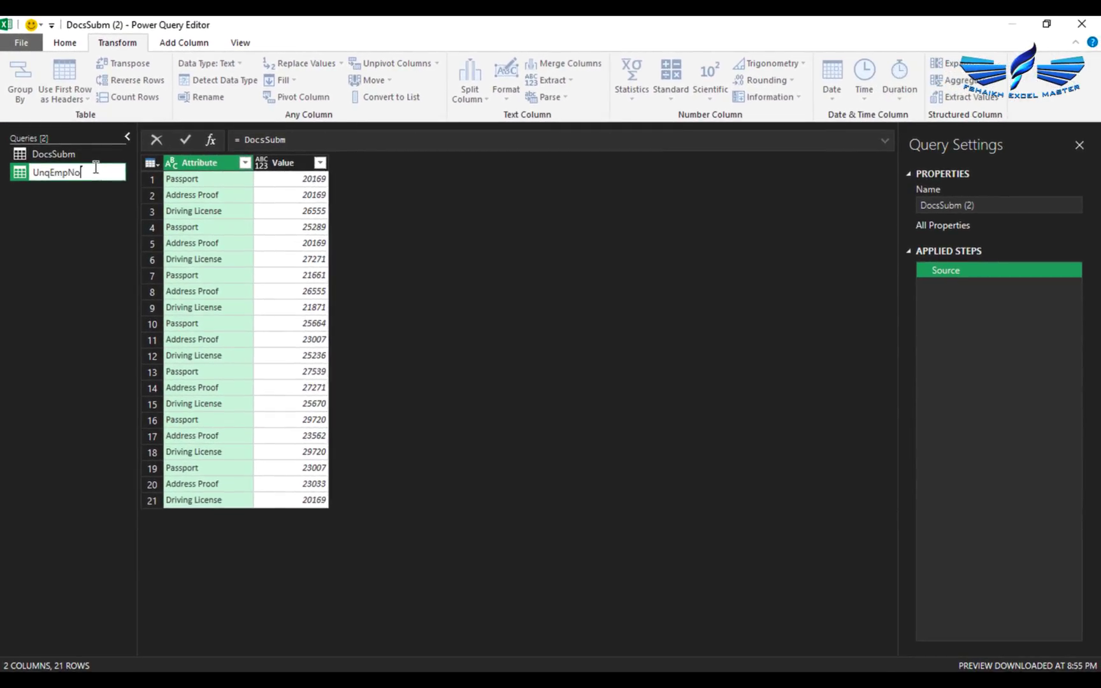
pyautogui.press('Return')
# Remove the Attribute column and rename the Value column to EmpNo
pyautogui.rightClick(222, 168)
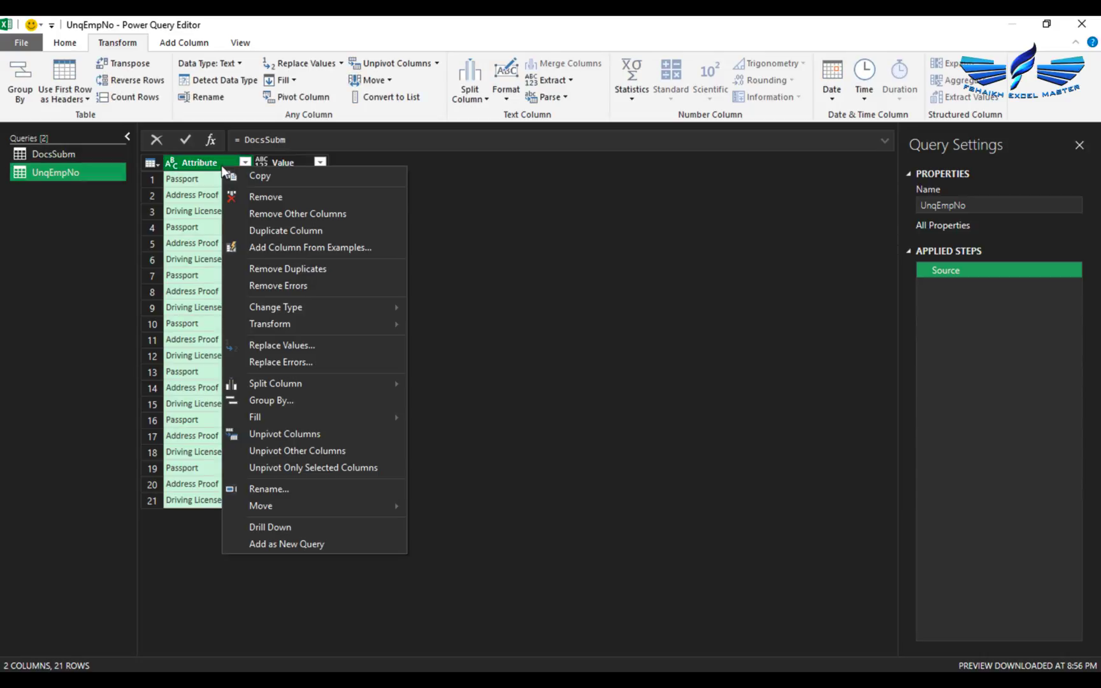
pyautogui.click(249, 198)
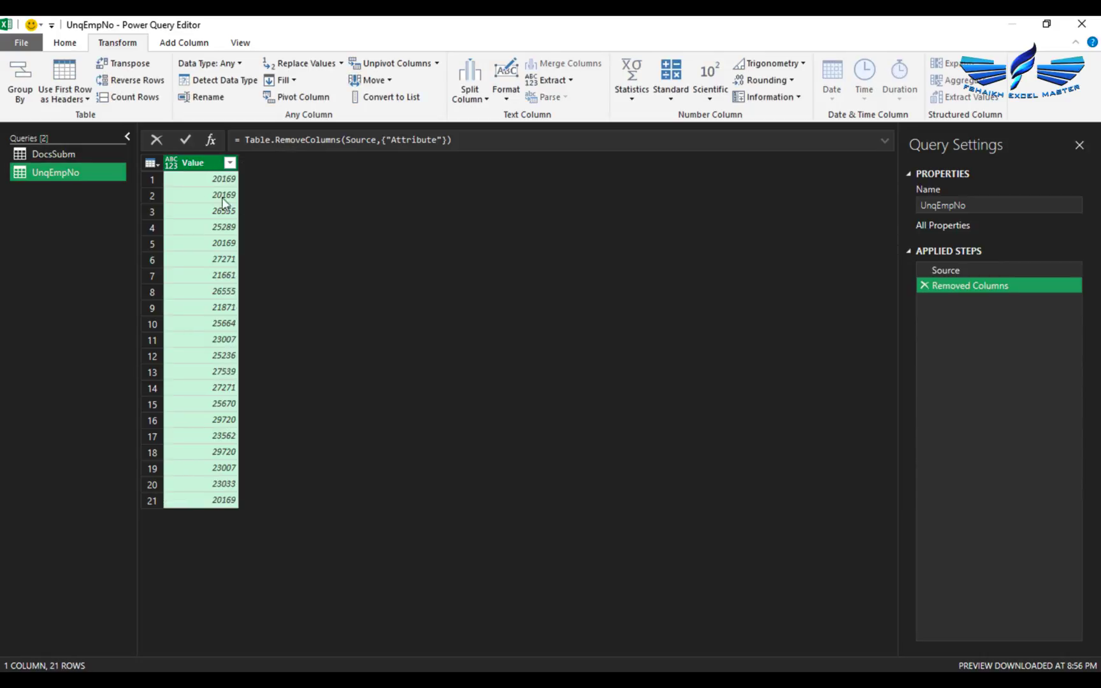
pyautogui.doubleClick(207, 167)
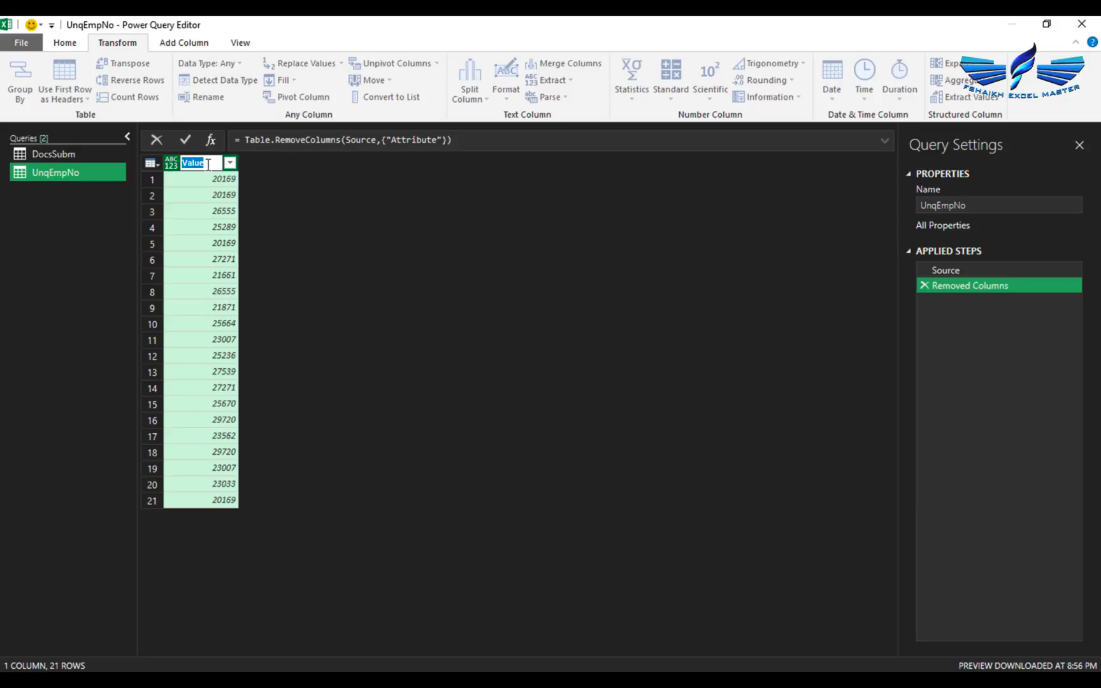
pyautogui.write('EmpNo')
pyautogui.press('Return')
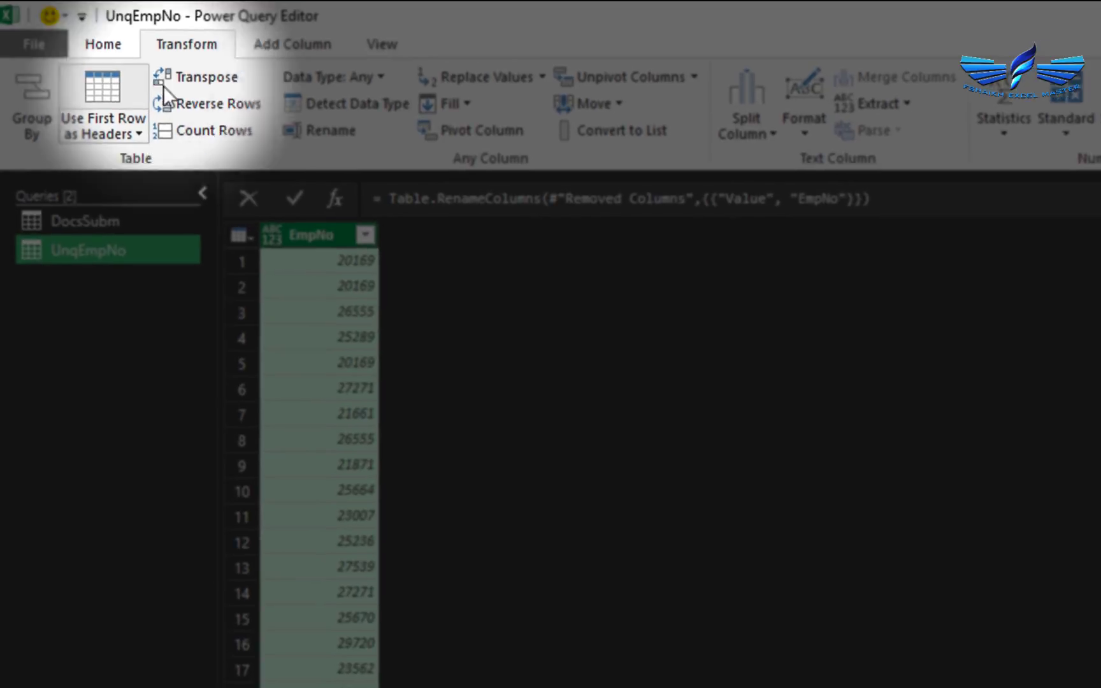
# Remove duplicate employee numbers, then switch to the DocsSubm query
pyautogui.click(122, 44)
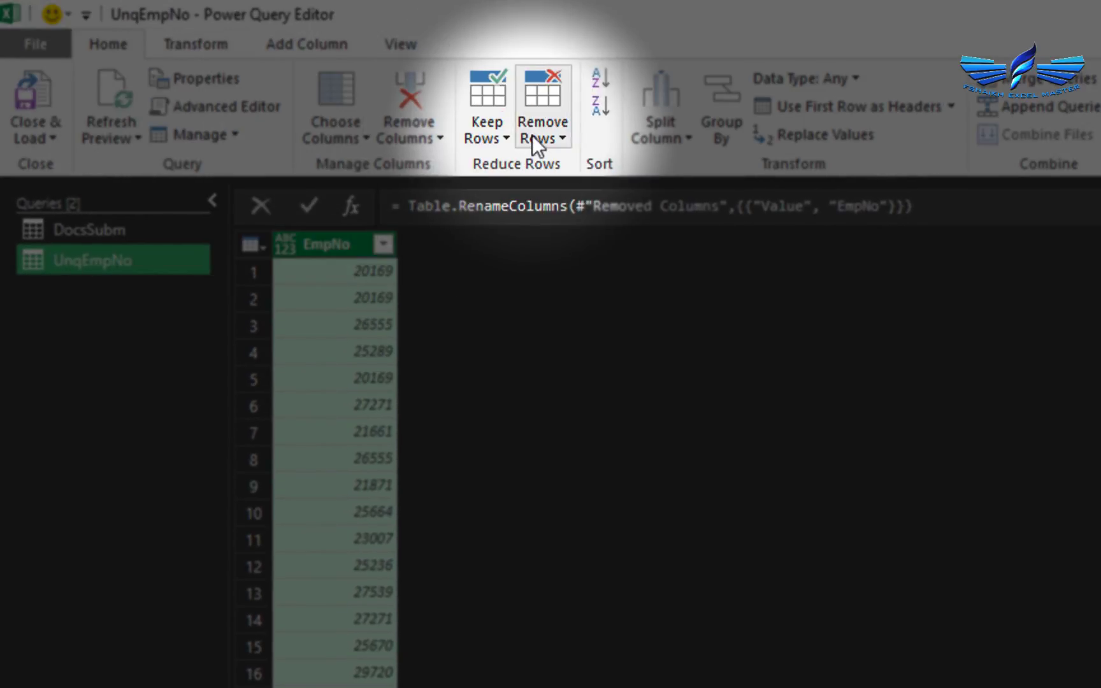
pyautogui.click(533, 135)
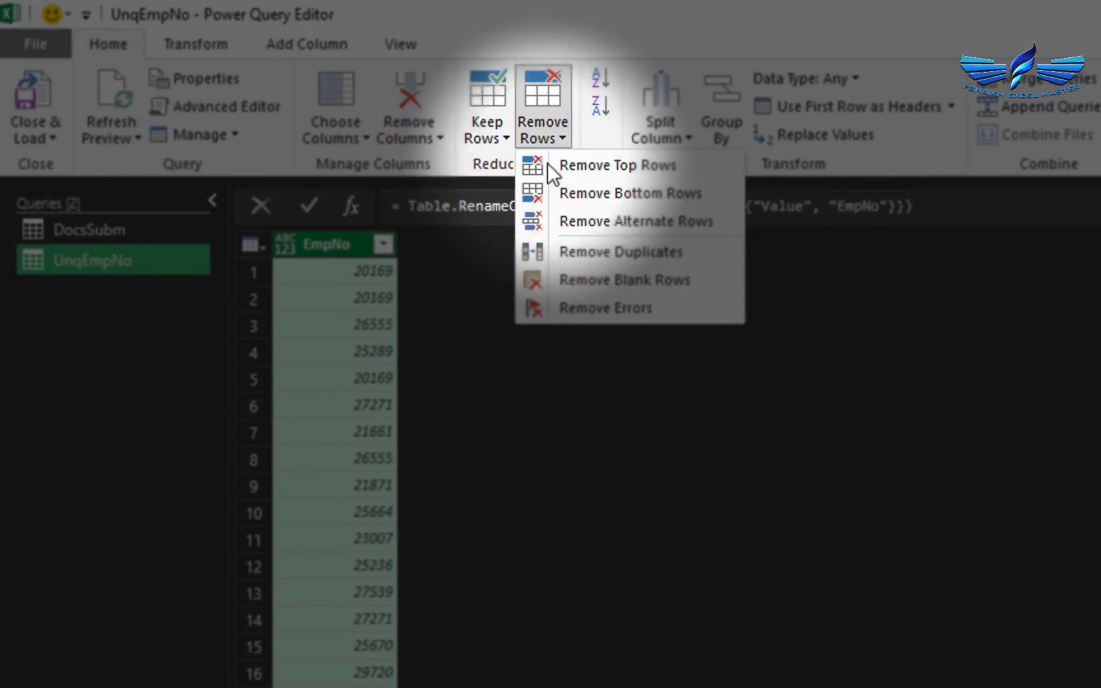
pyautogui.click(575, 253)
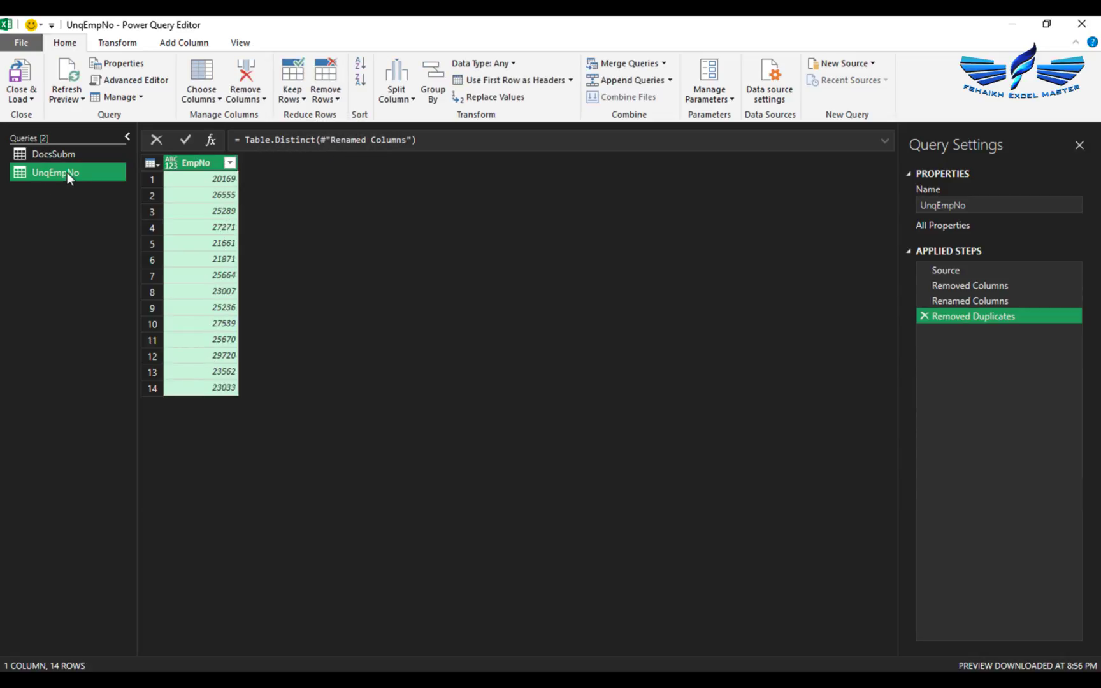
pyautogui.click(72, 153)
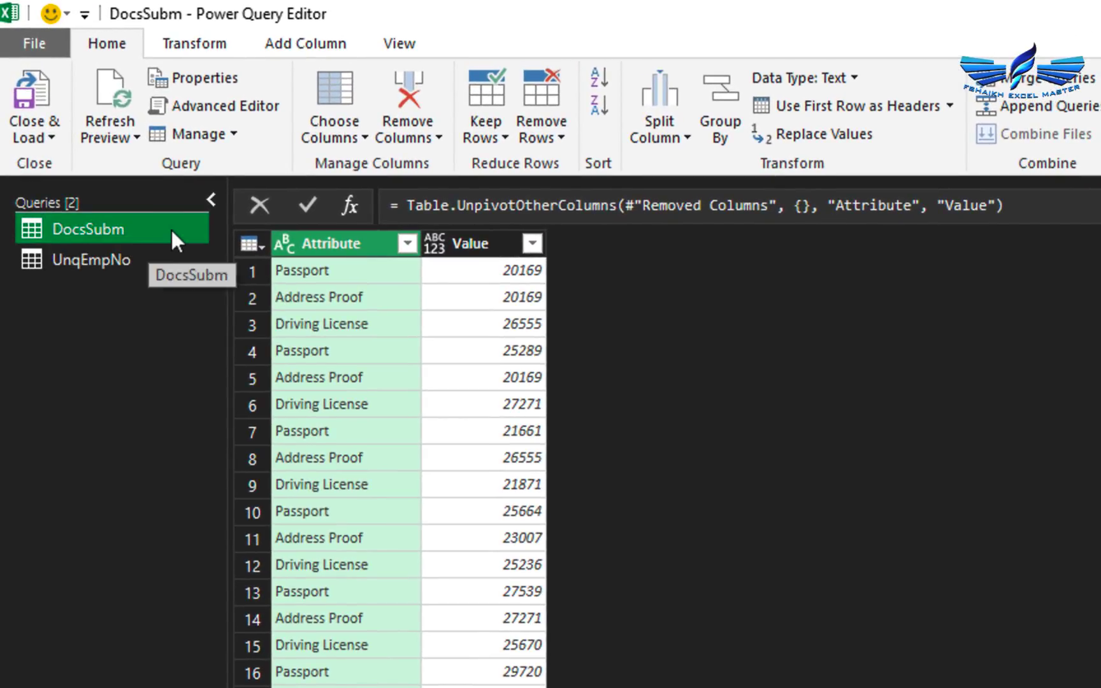
# Reference DocsSubm in a new query and rename it UnqDocsList
pyautogui.rightClick(171, 228)
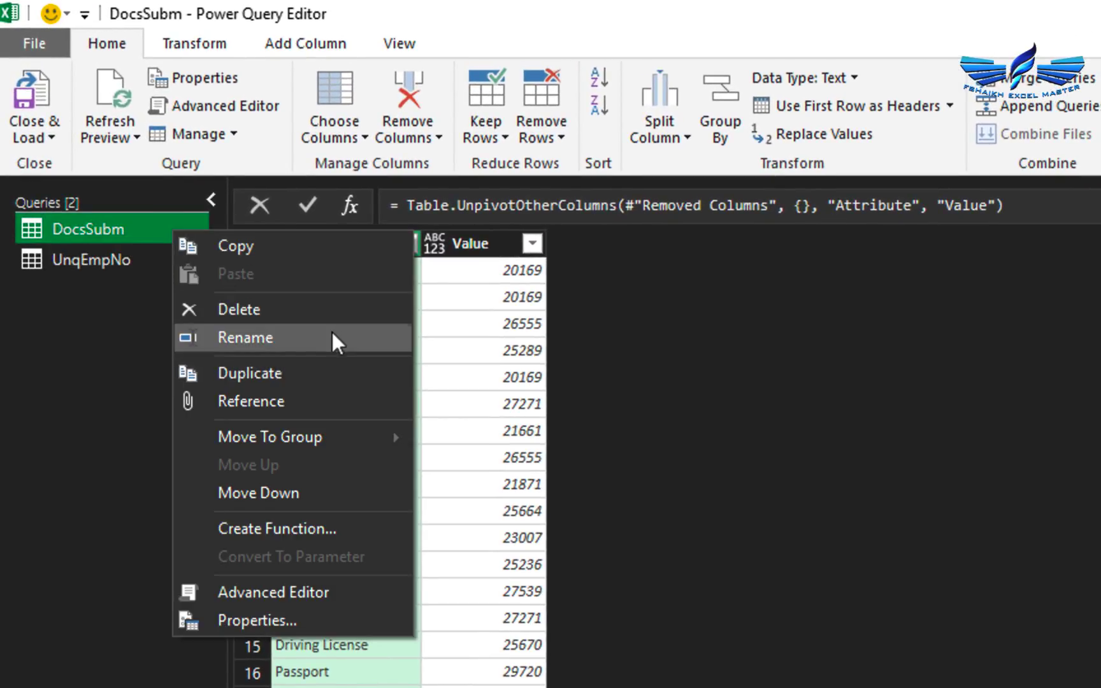
pyautogui.click(316, 400)
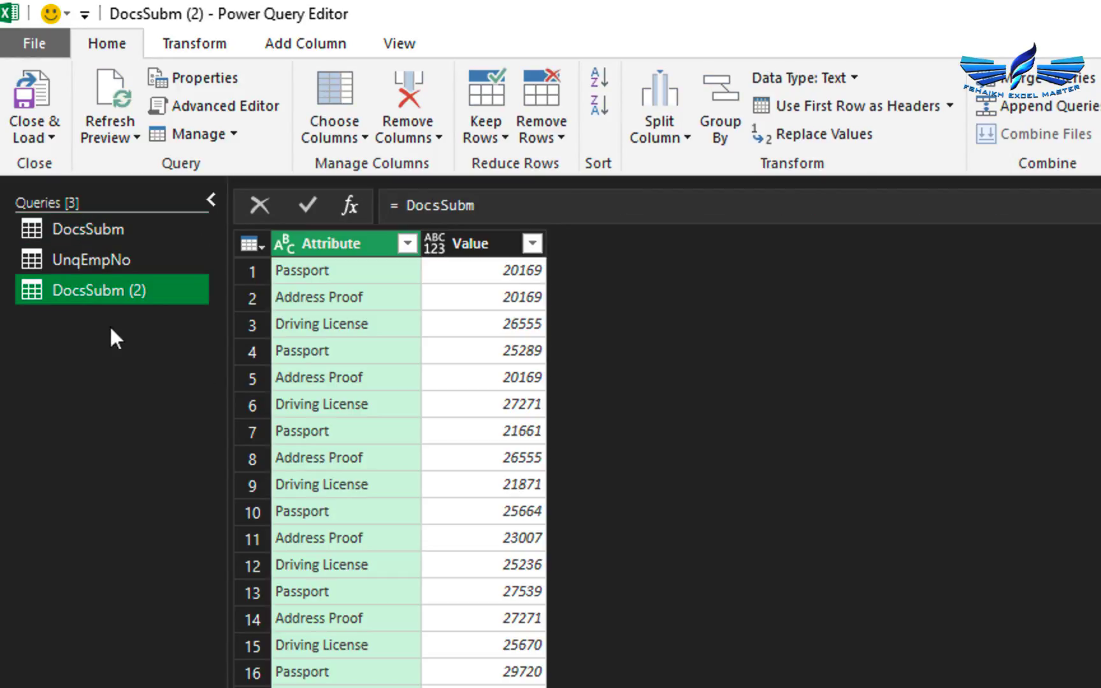
pyautogui.rightClick(103, 297)
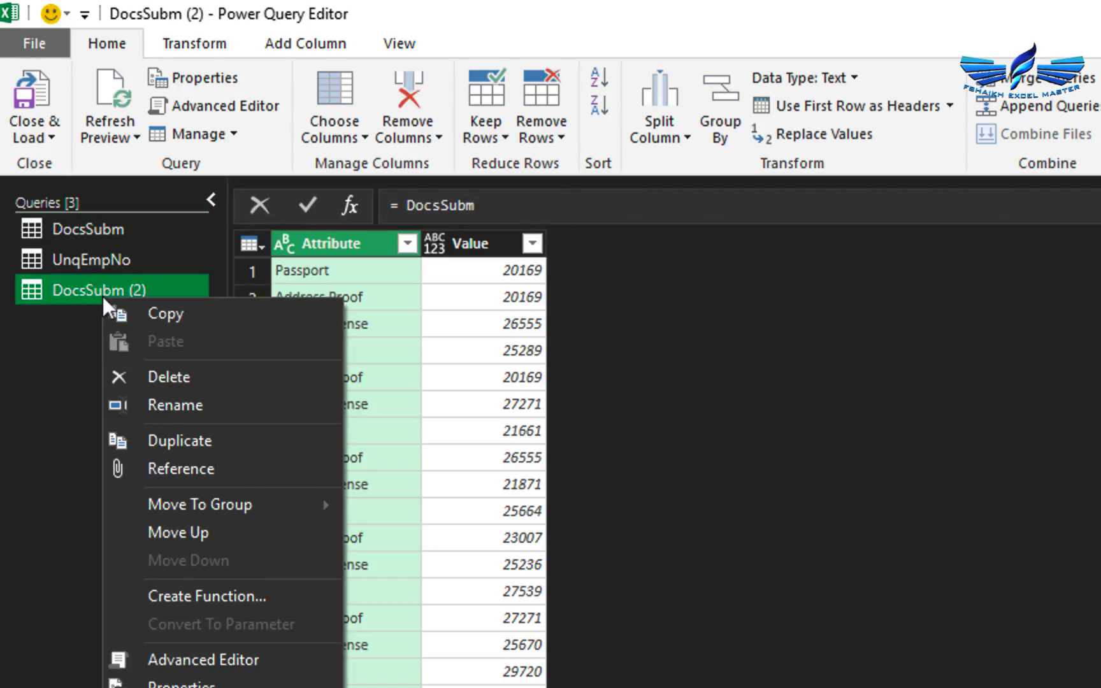
pyautogui.click(135, 401)
pyautogui.press('F2')
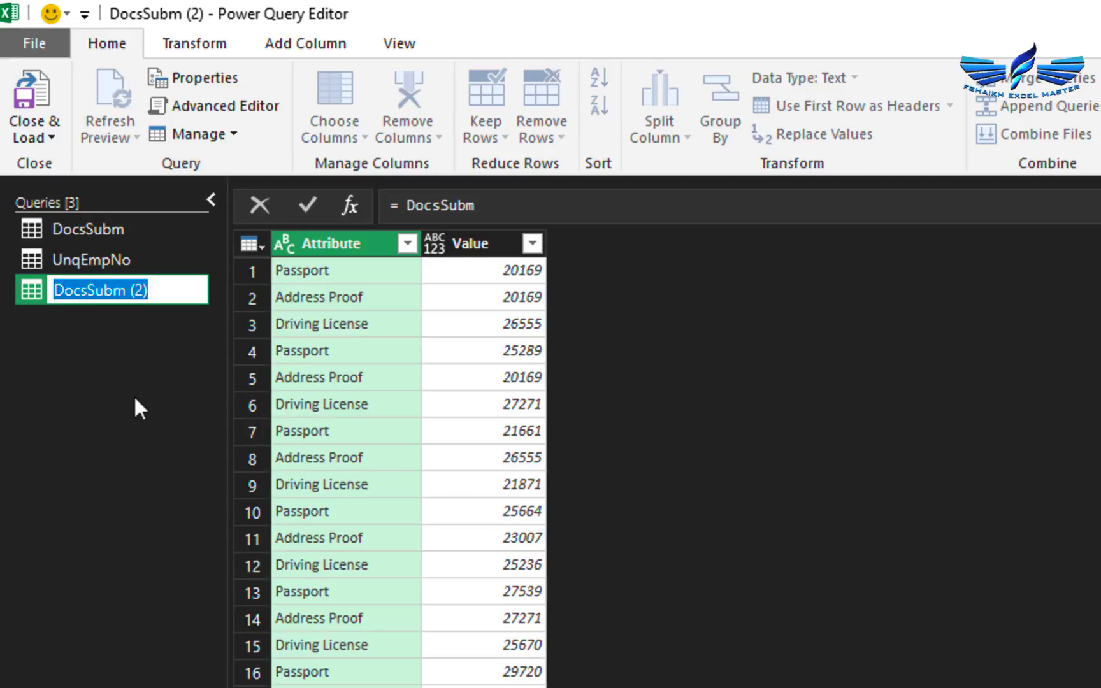
pyautogui.write('Doc')
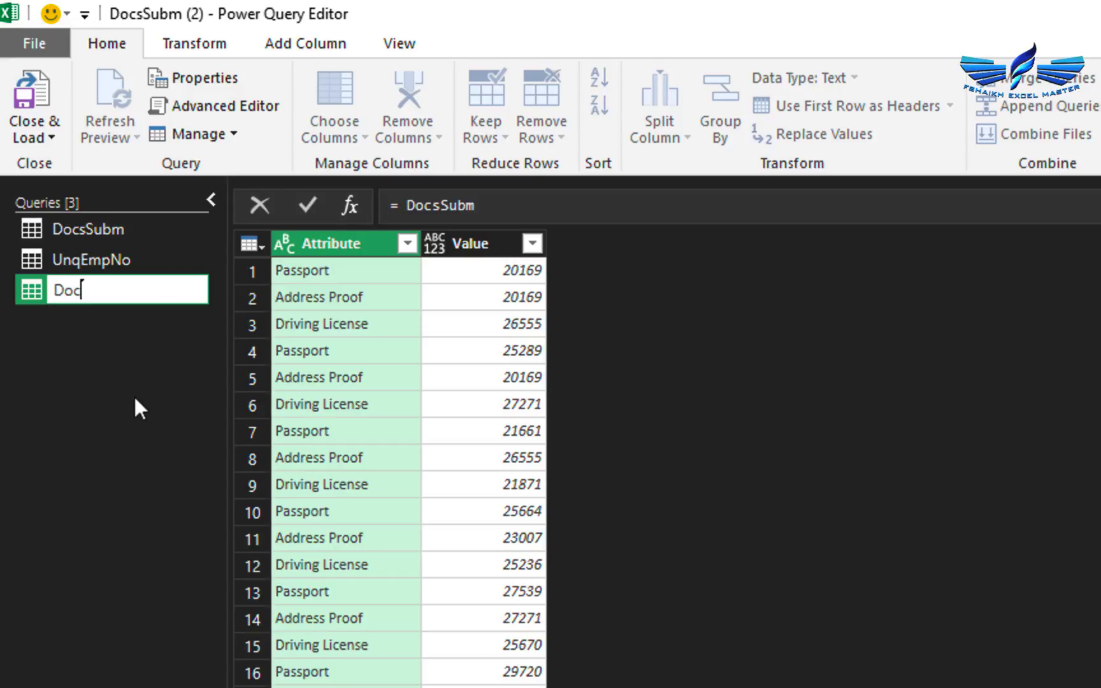
pyautogui.press('BackSpace')
pyautogui.press('BackSpace')
pyautogui.press('BackSpace')
pyautogui.write('UnqDocs')
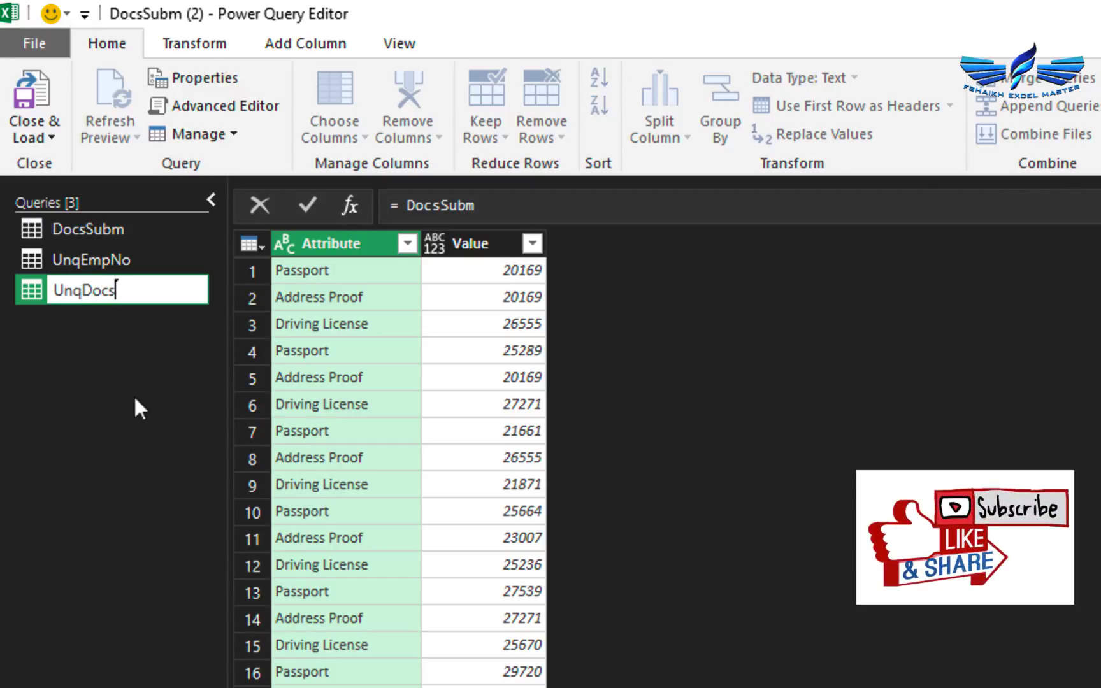
pyautogui.write('List')
pyautogui.press('Return')
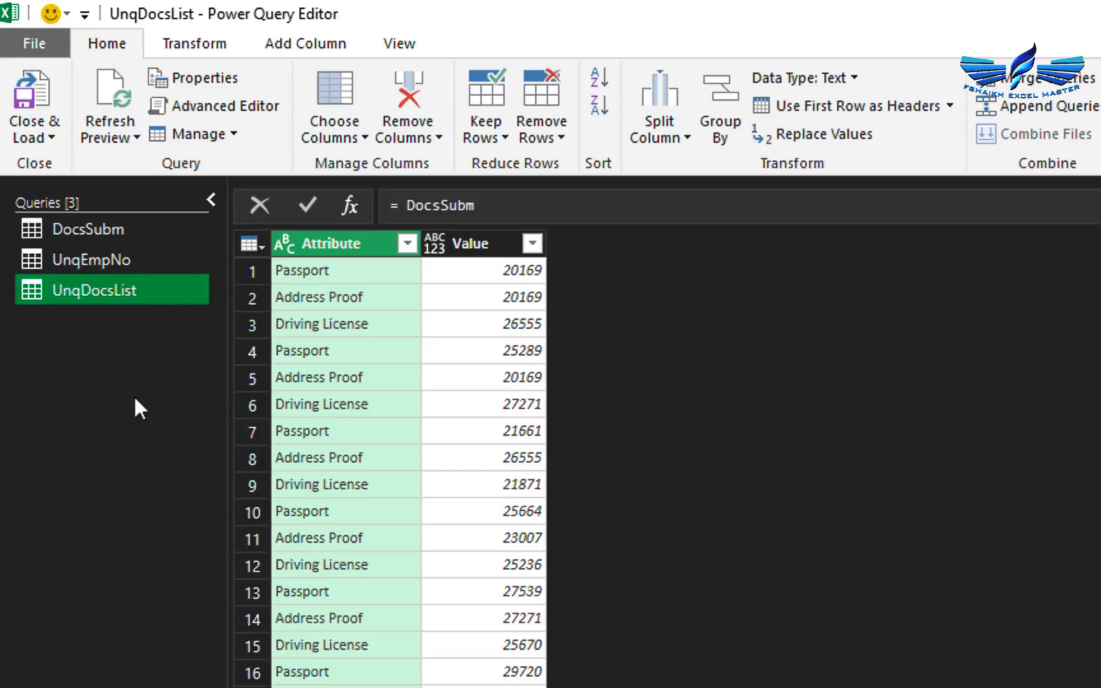
# Remove the Value column, remove duplicate rows, and rename Attribute to DocsList
pyautogui.click(490, 242)
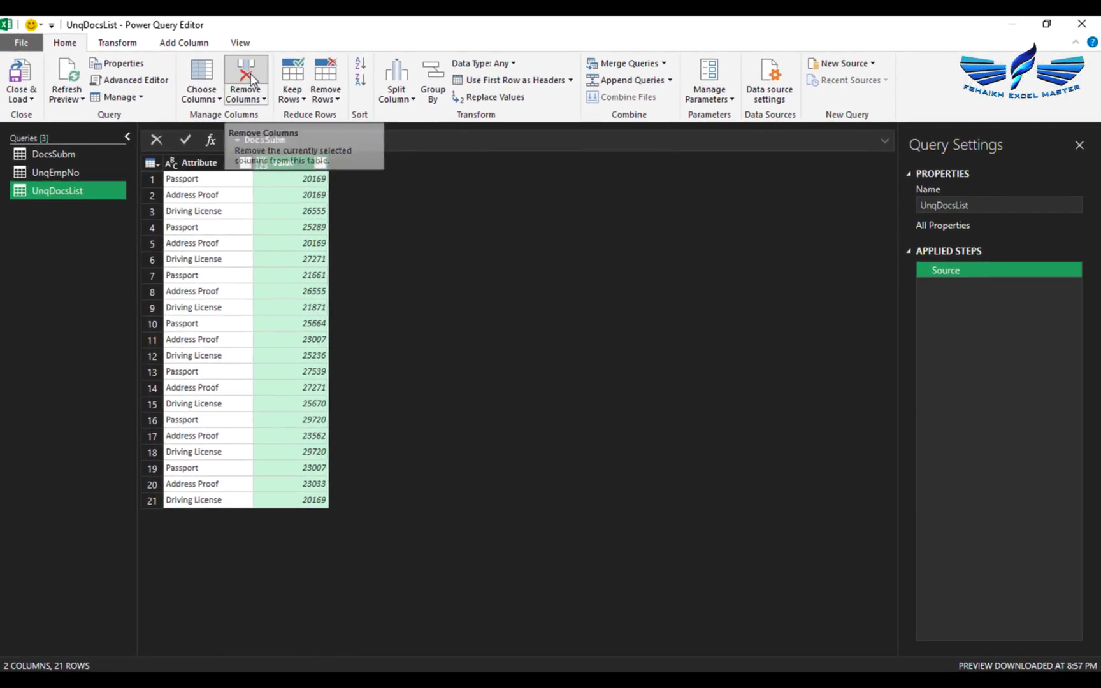
pyautogui.click(251, 78)
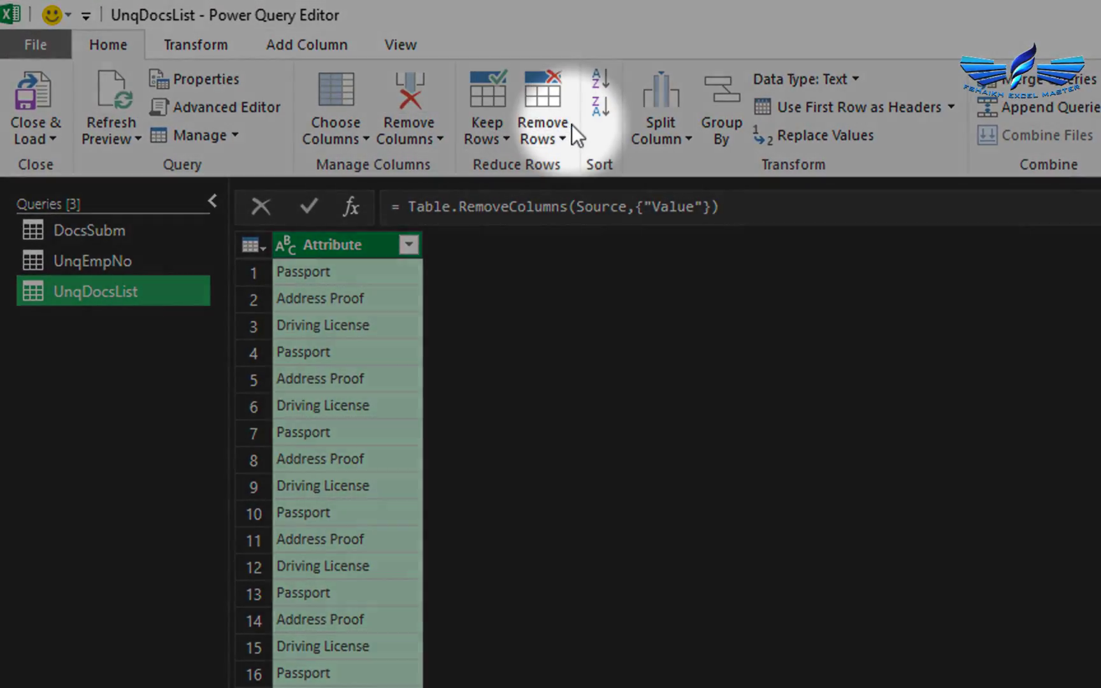
pyautogui.click(569, 125)
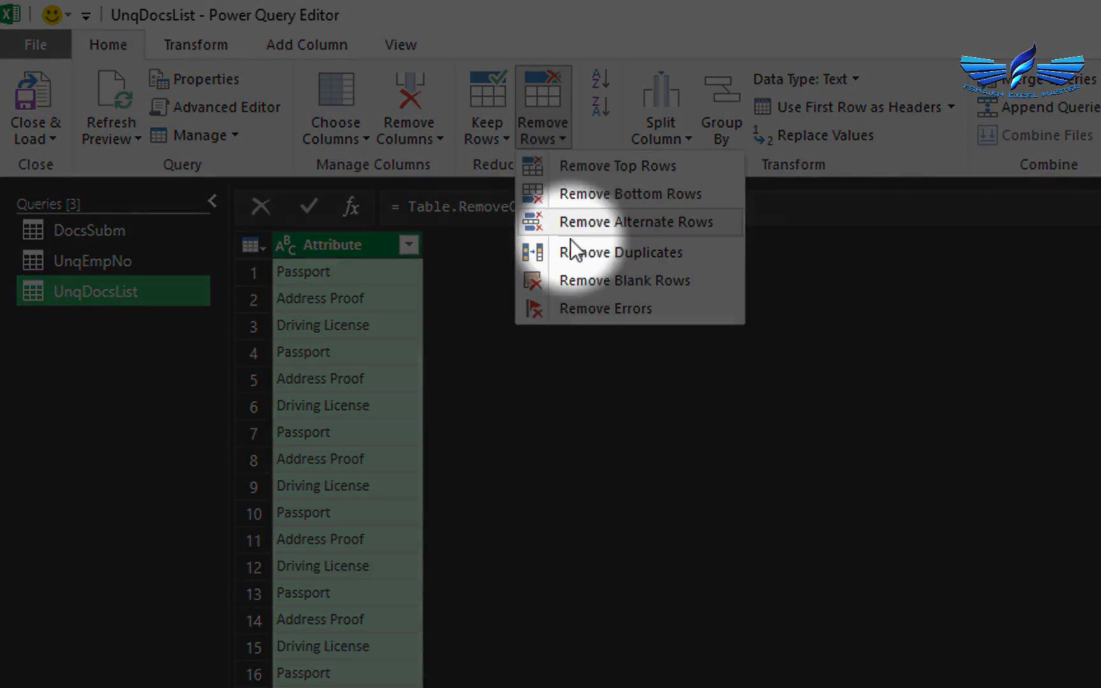
pyautogui.click(569, 254)
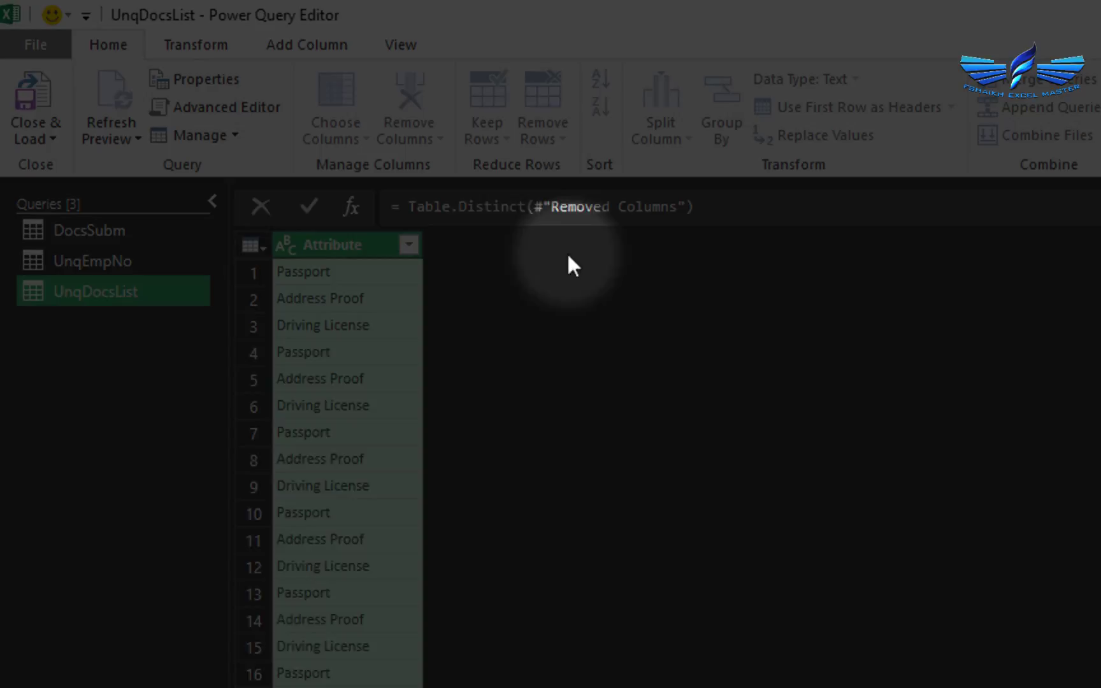
pyautogui.doubleClick(356, 244)
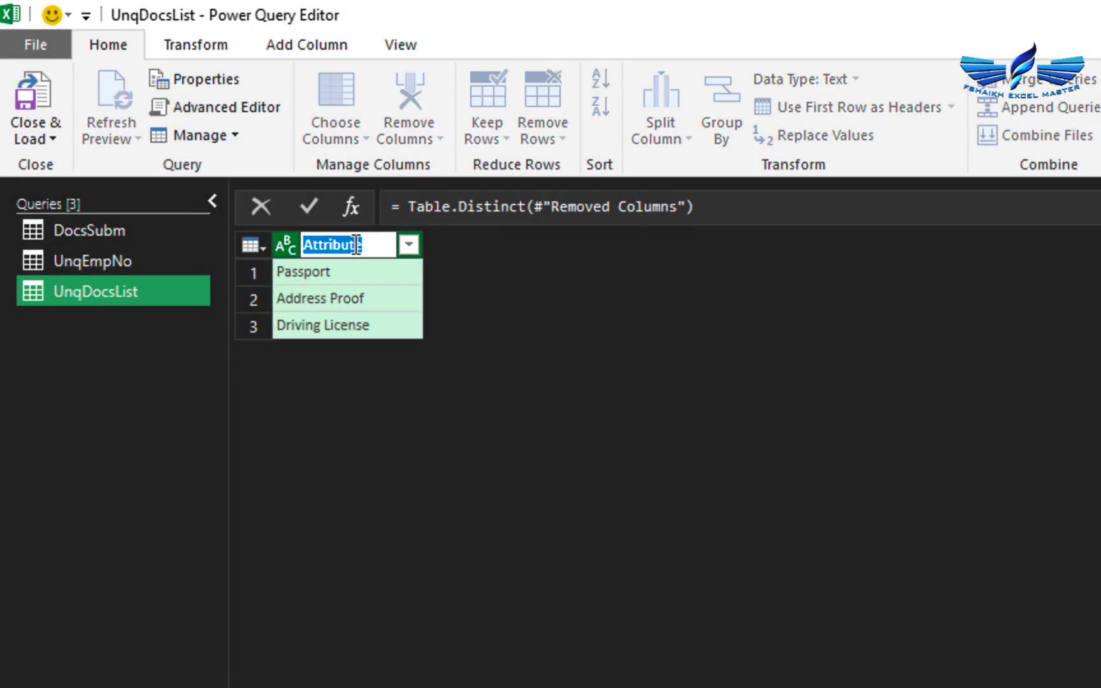
pyautogui.write('DocsList')
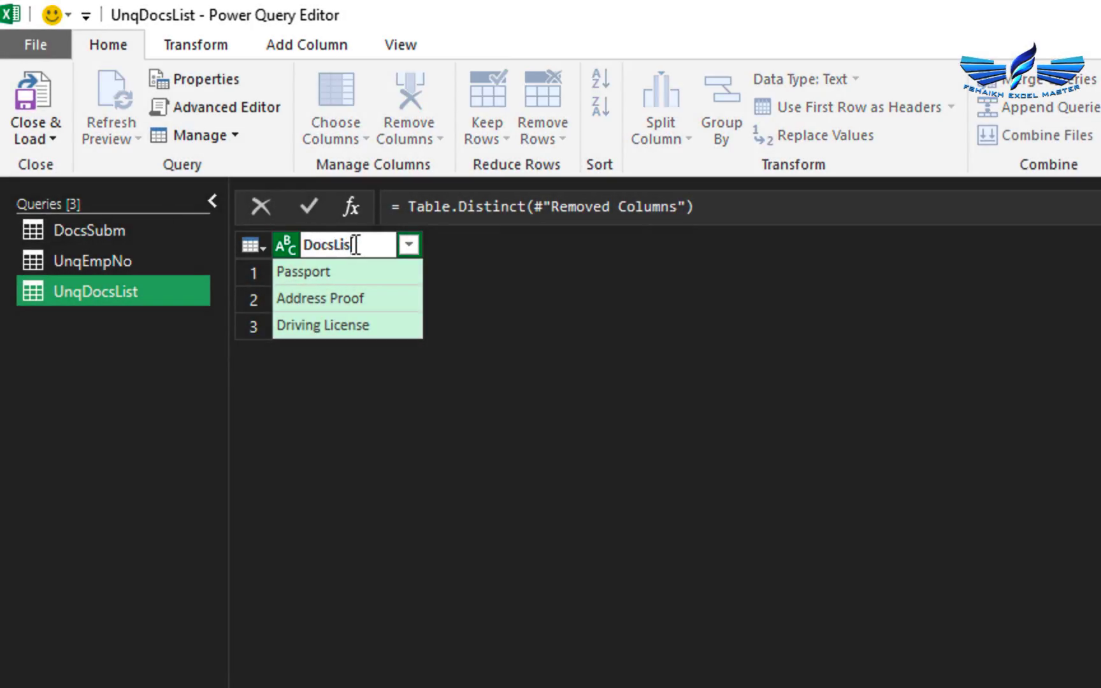
pyautogui.press('Return')
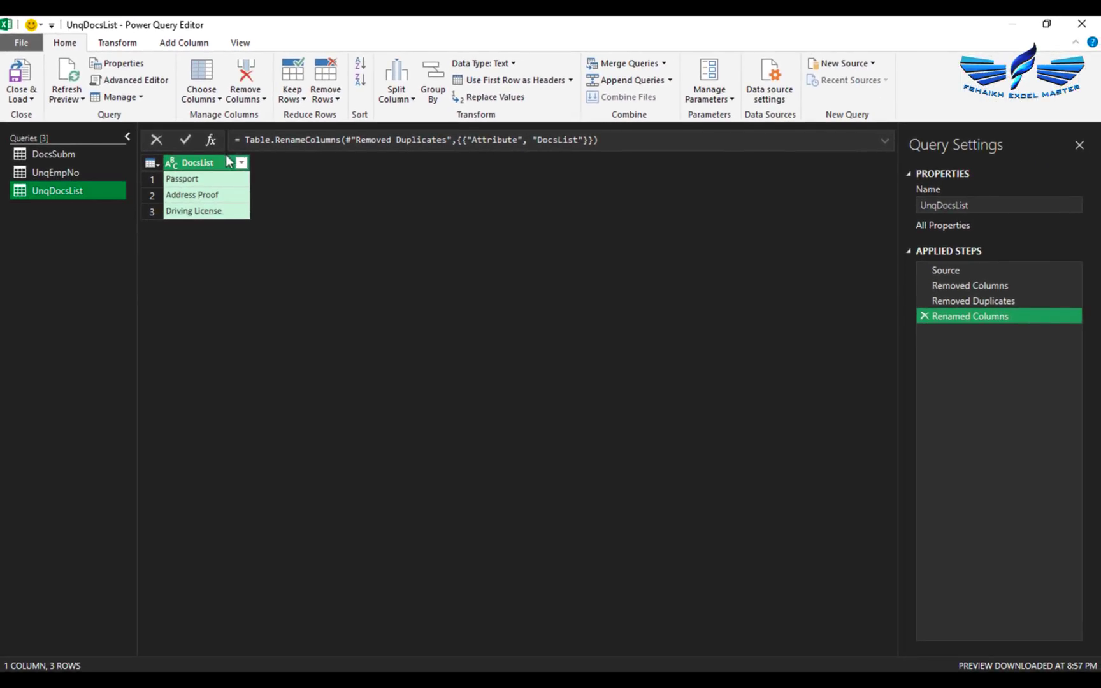
# Review the DocsSubm, UnqEmpNo and UnqDocsList queries in turn
pyautogui.click(87, 156)
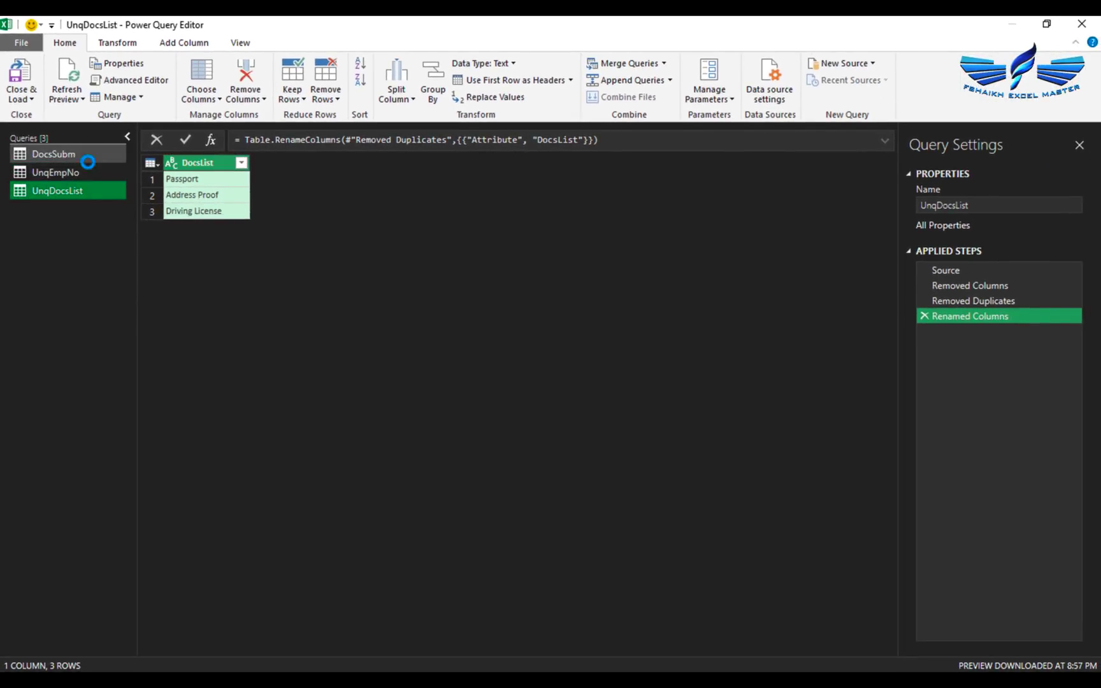
pyautogui.click(86, 173)
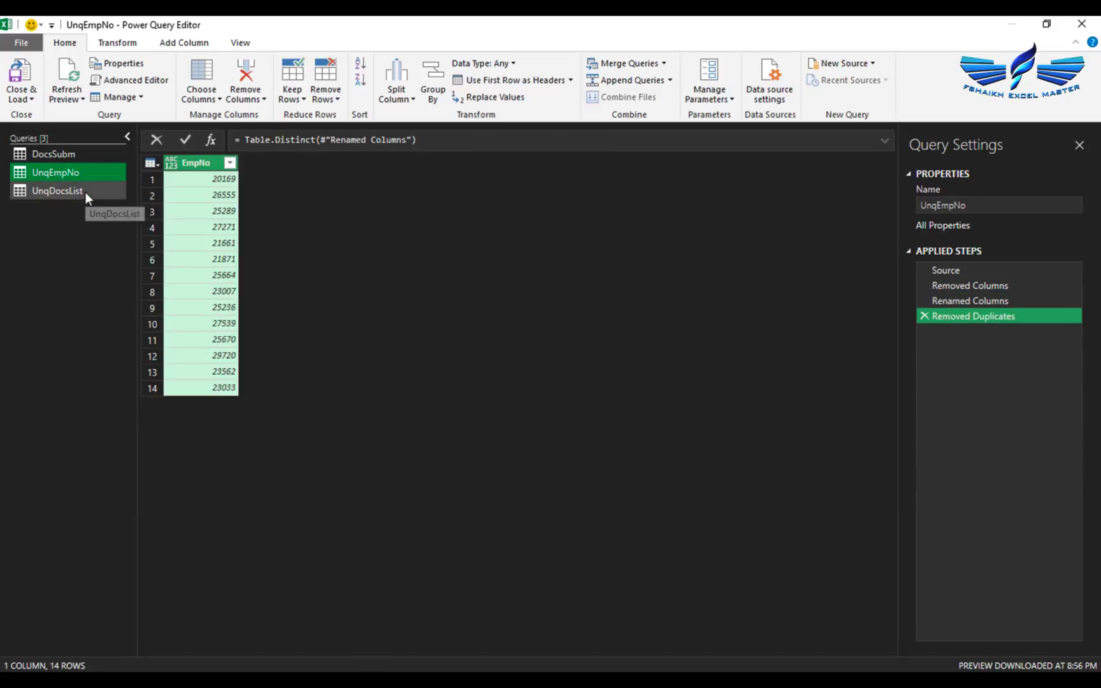
pyautogui.click(85, 192)
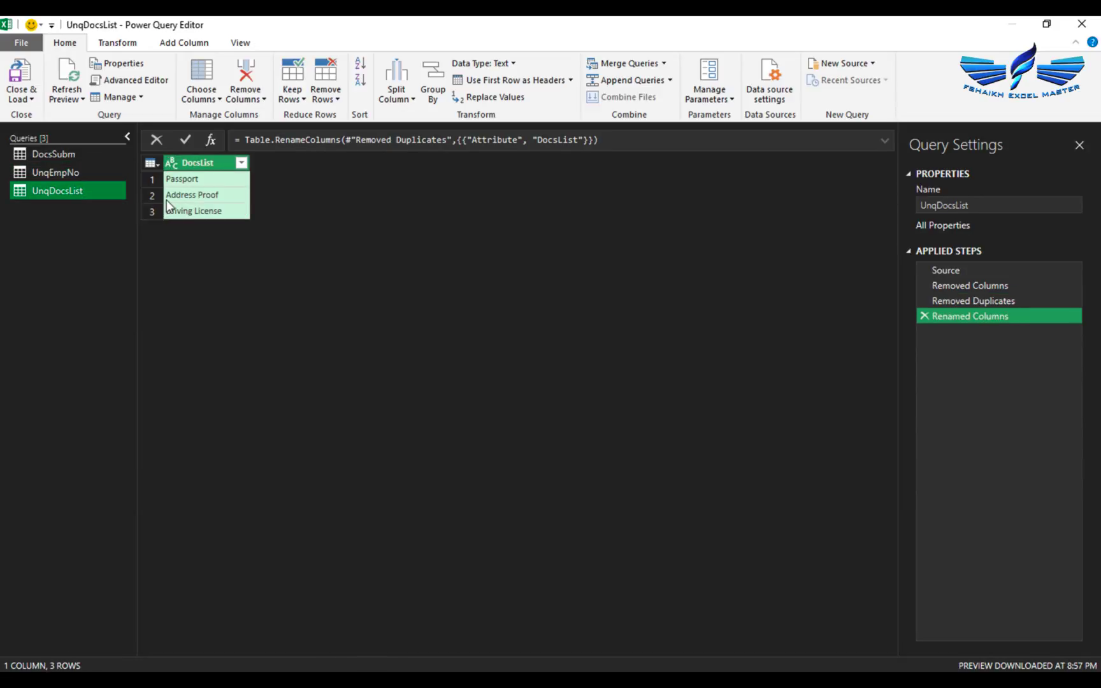
pyautogui.click(89, 172)
pyautogui.click(87, 192)
# Reference UnqDocsList in a new query named MultipleCombo
pyautogui.rightClick(79, 187)
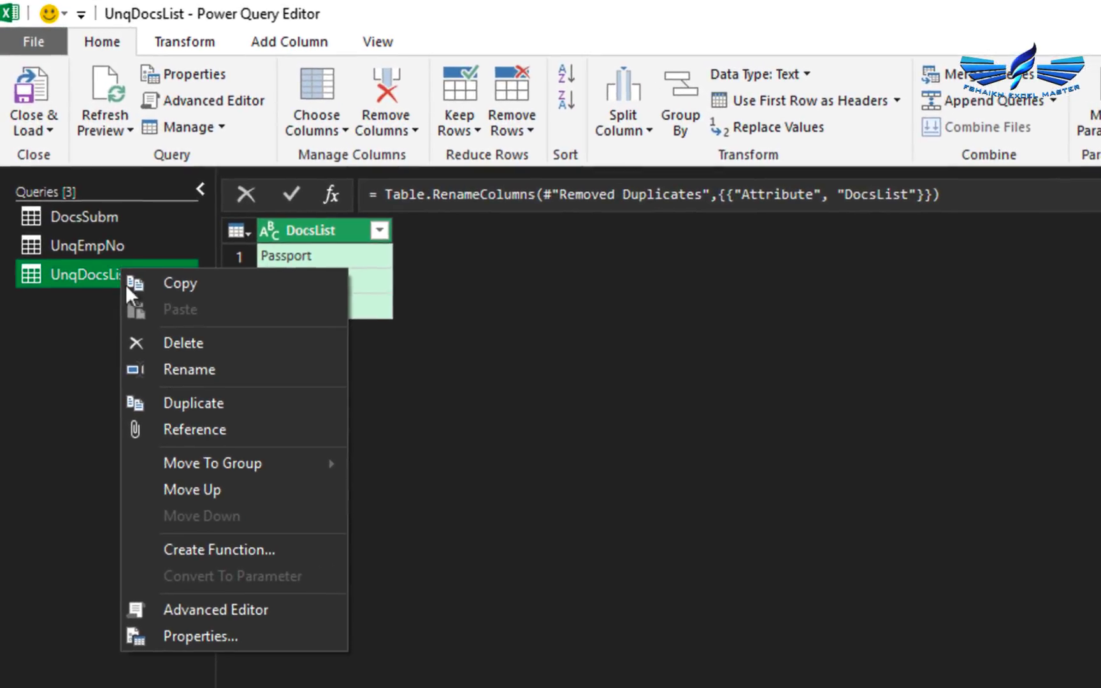
pyautogui.click(207, 422)
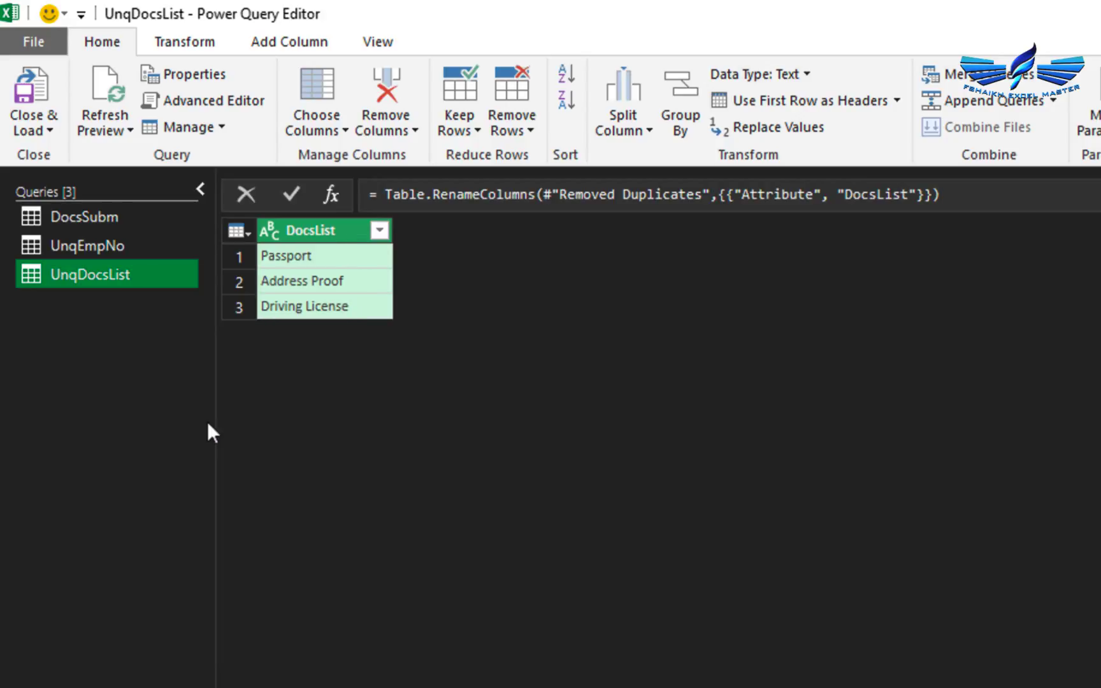
pyautogui.press('F2')
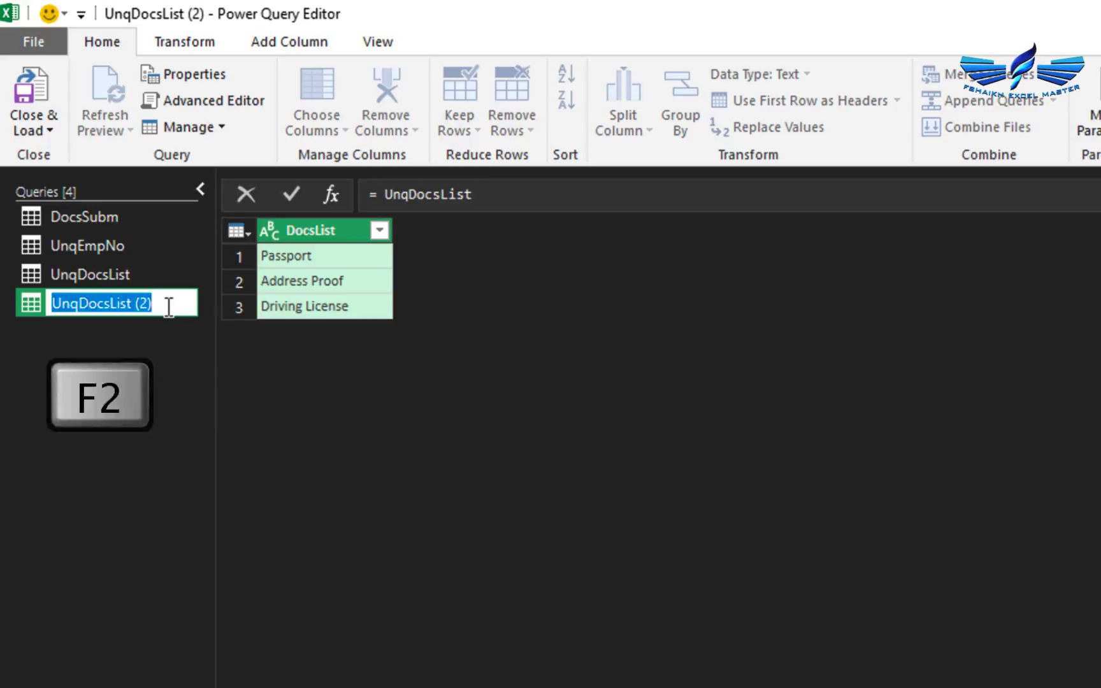
pyautogui.write('Multiple')
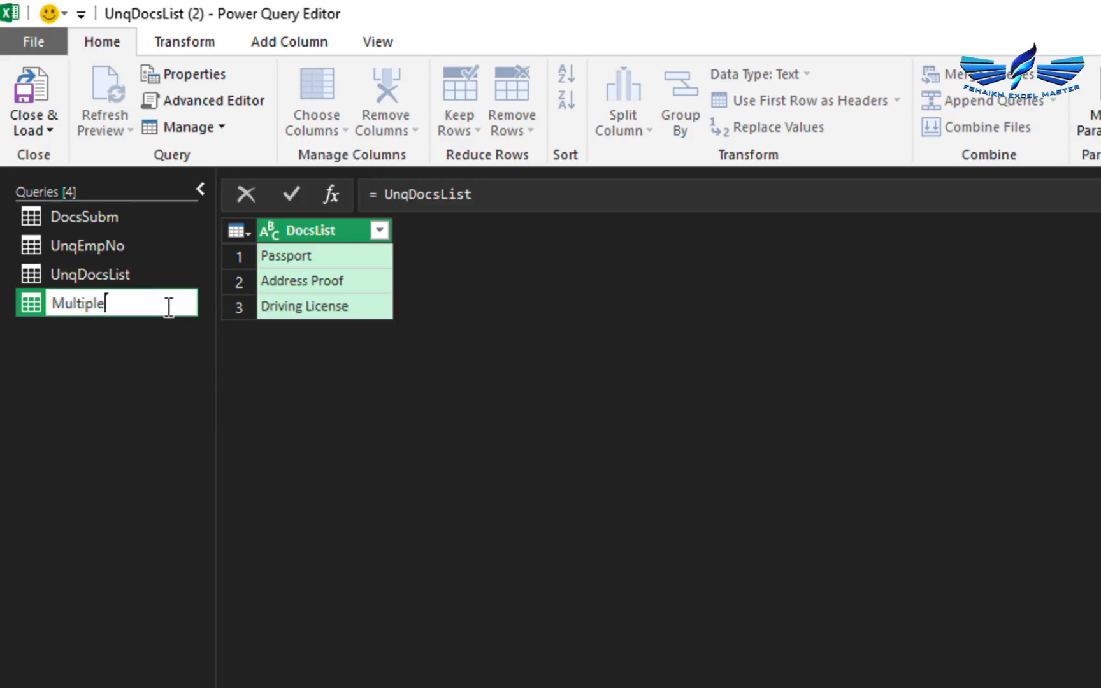
pyautogui.write('Combi')
pyautogui.press('BackSpace')
pyautogui.write('o')
pyautogui.press('Return')
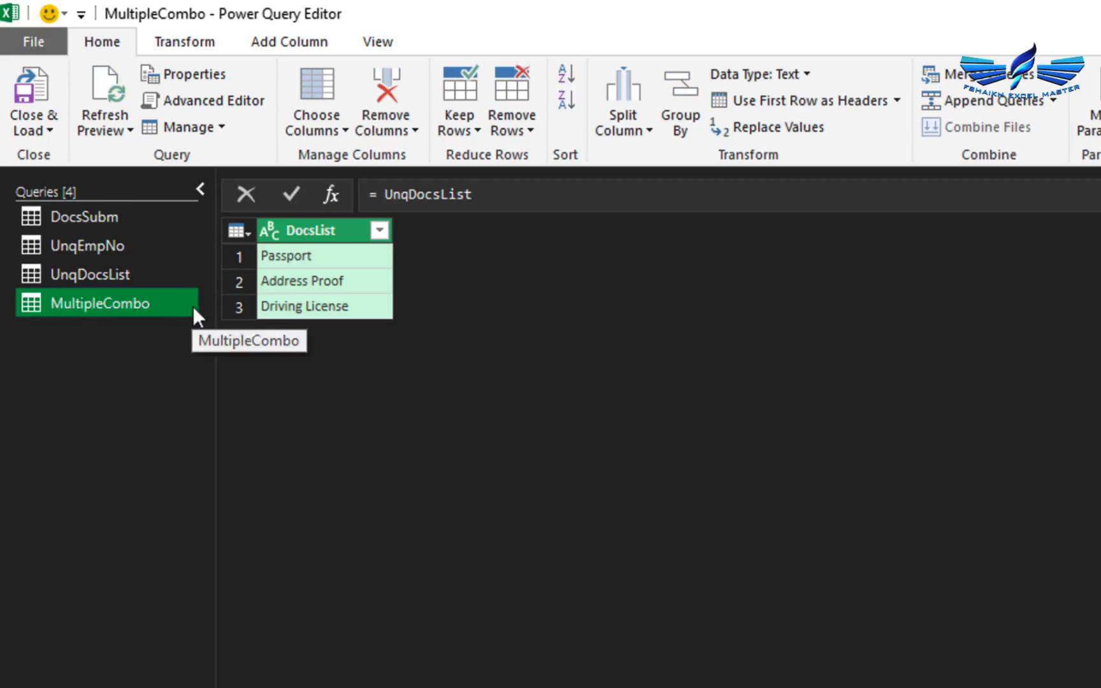
# Add a Custom column with the formula = UnqEmpNo to MultipleCombo
pyautogui.click(325, 48)
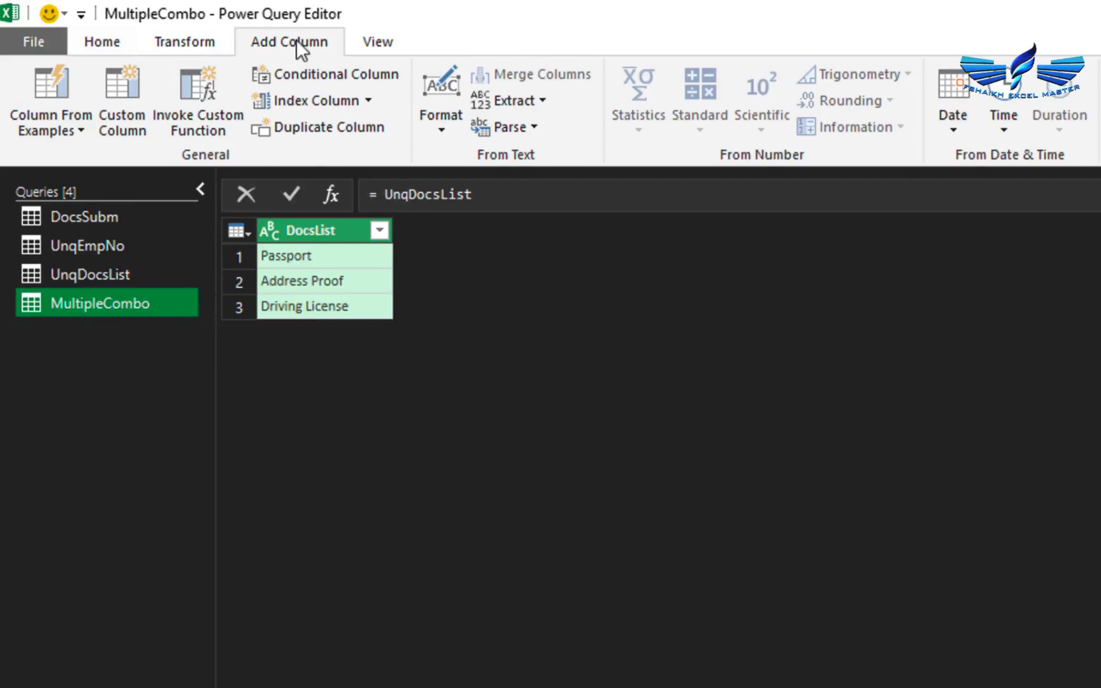
pyautogui.click(122, 102)
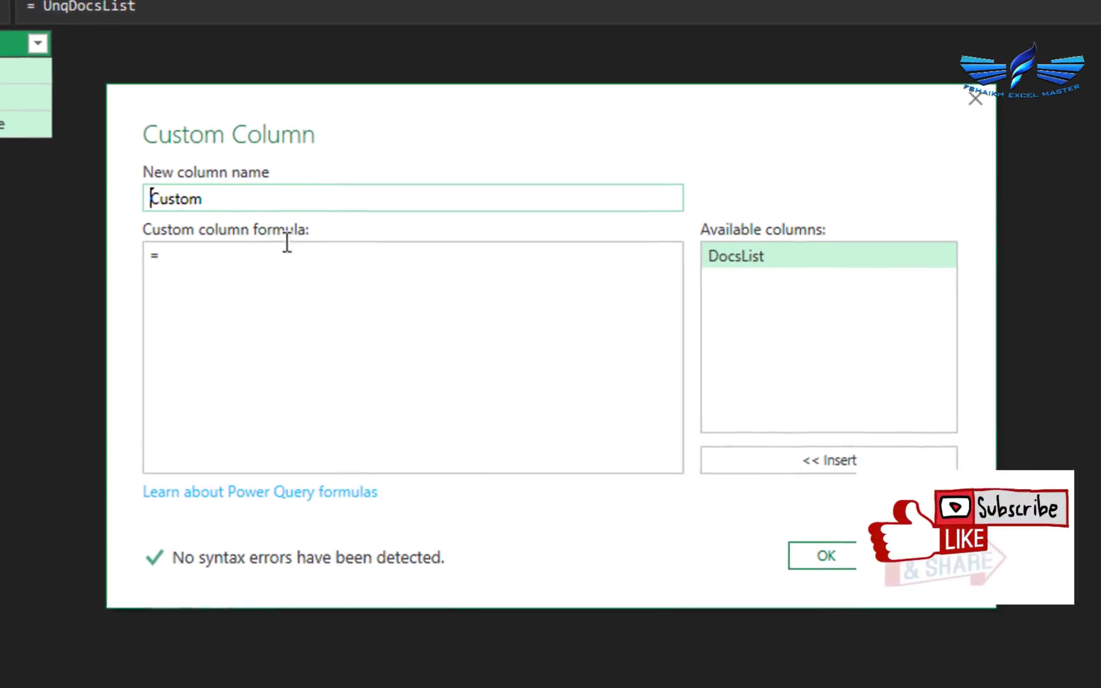
pyautogui.write('[')
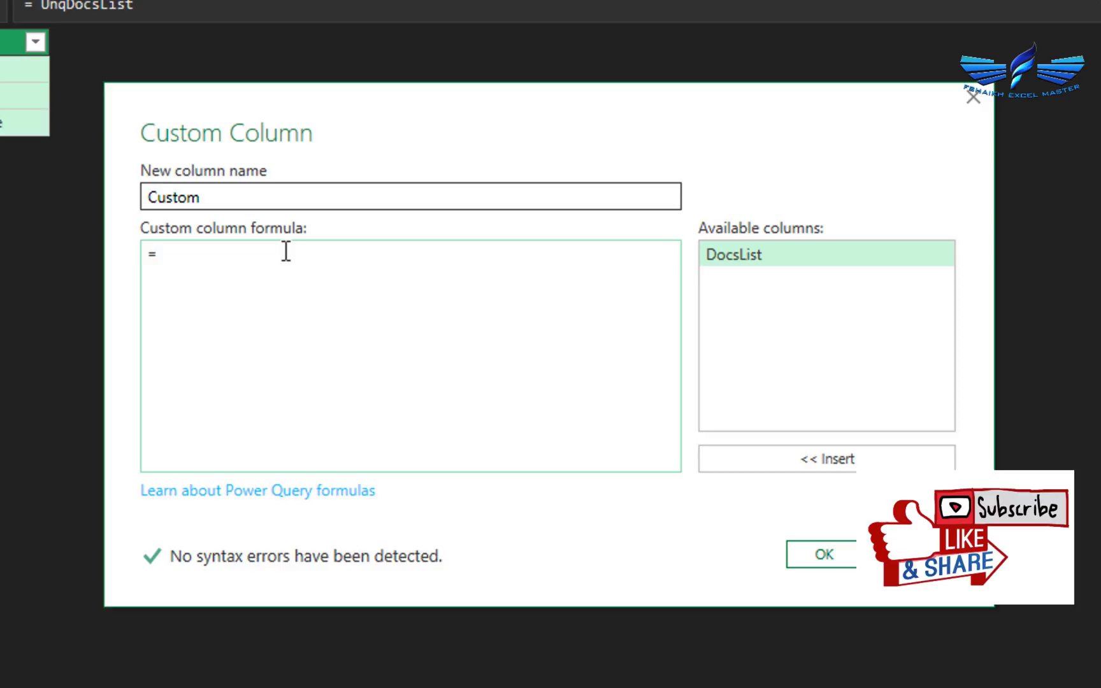
pyautogui.write('UnqEmp')
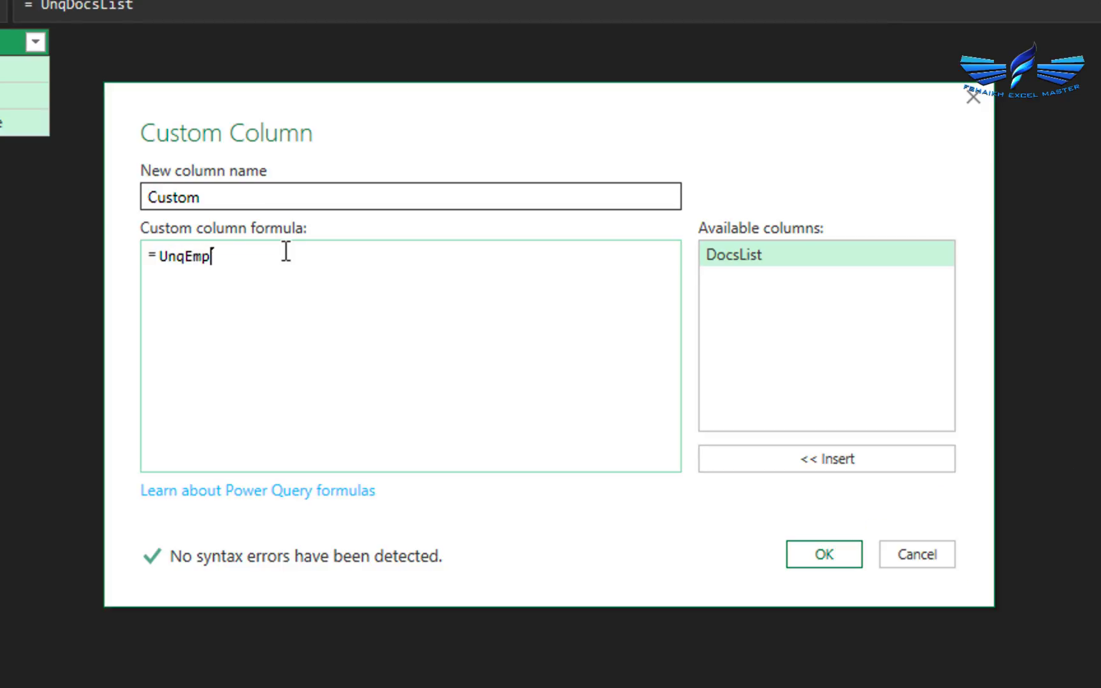
pyautogui.write('List')
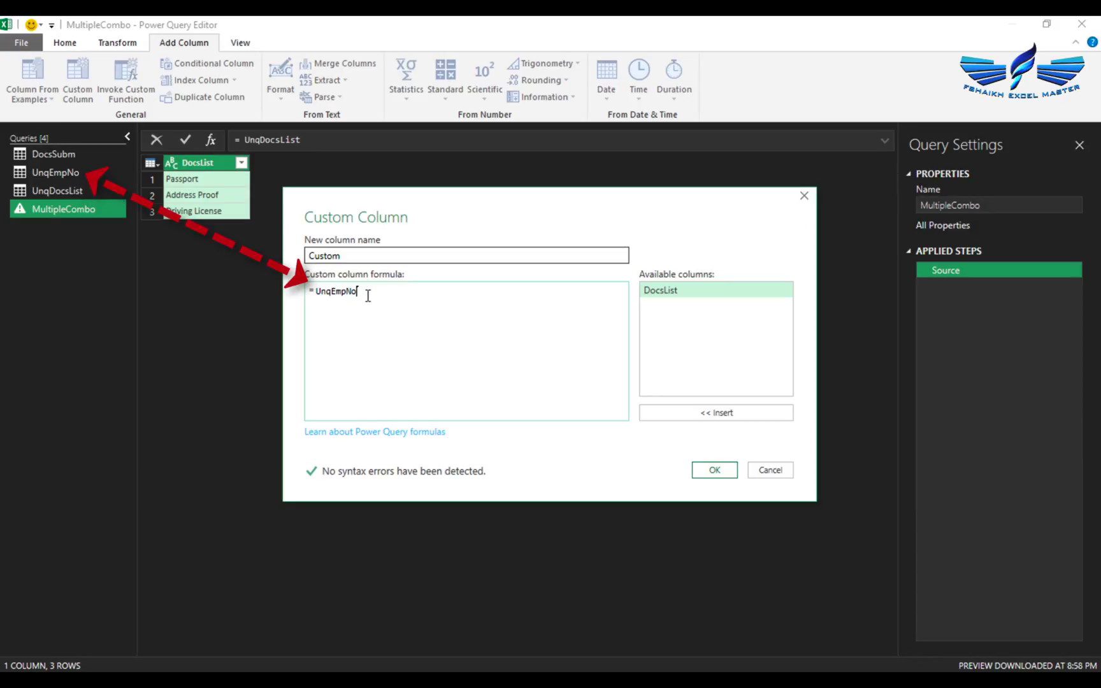
pyautogui.click(713, 470)
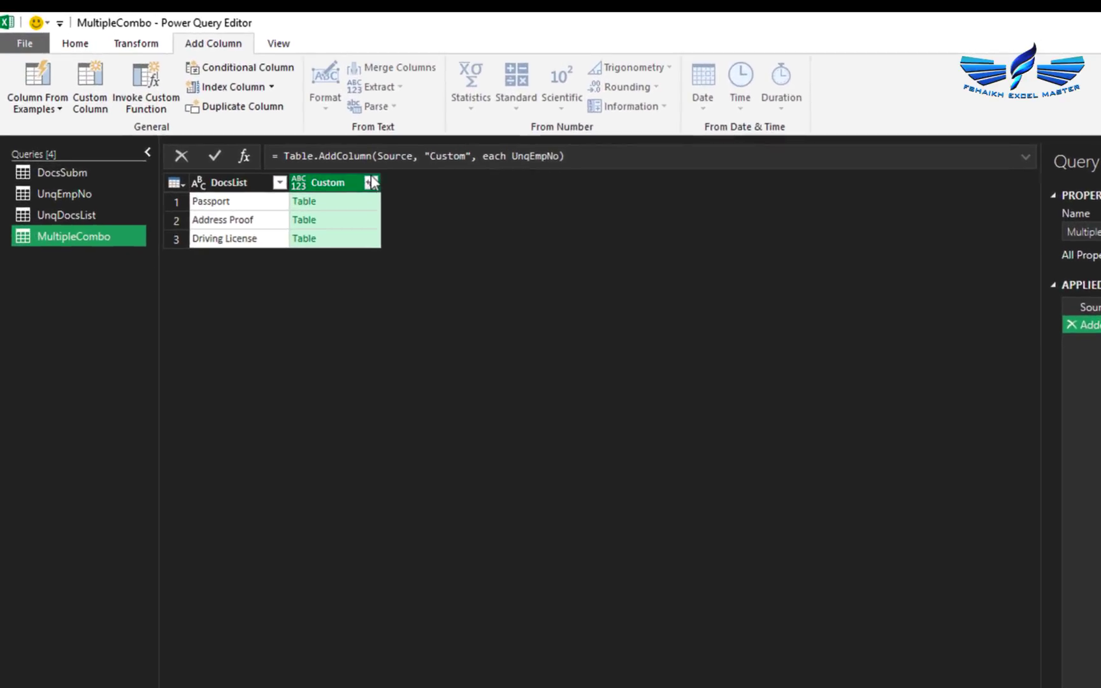
# Expand the Custom column into EmpNo without the original column name prefix
pyautogui.click(320, 162)
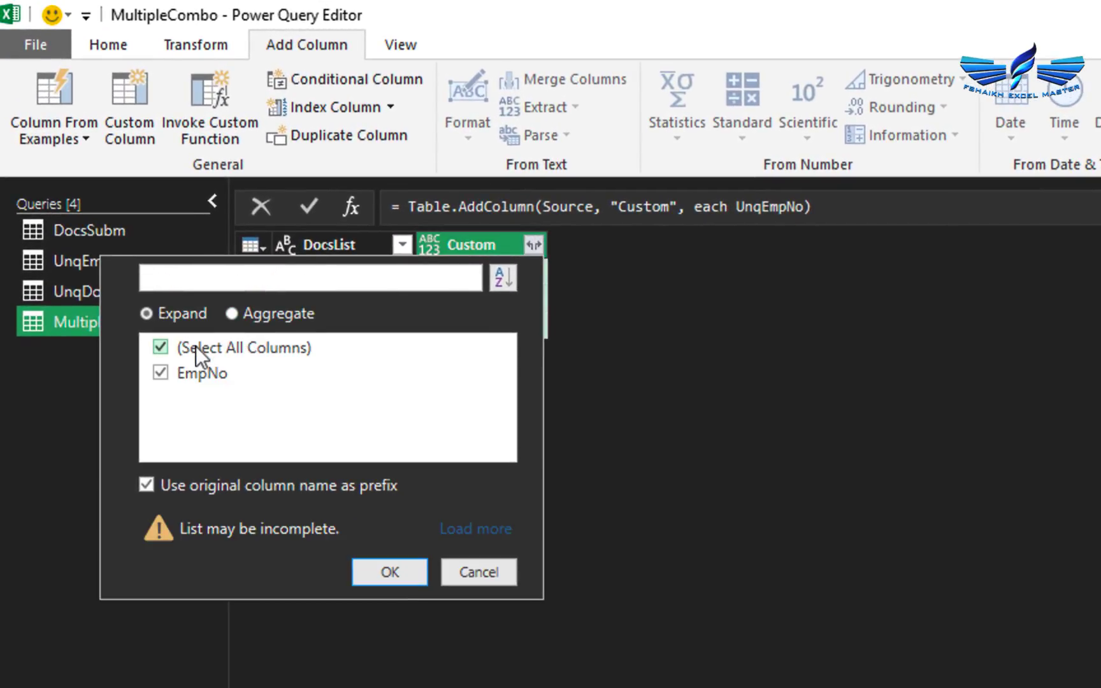
pyautogui.click(147, 486)
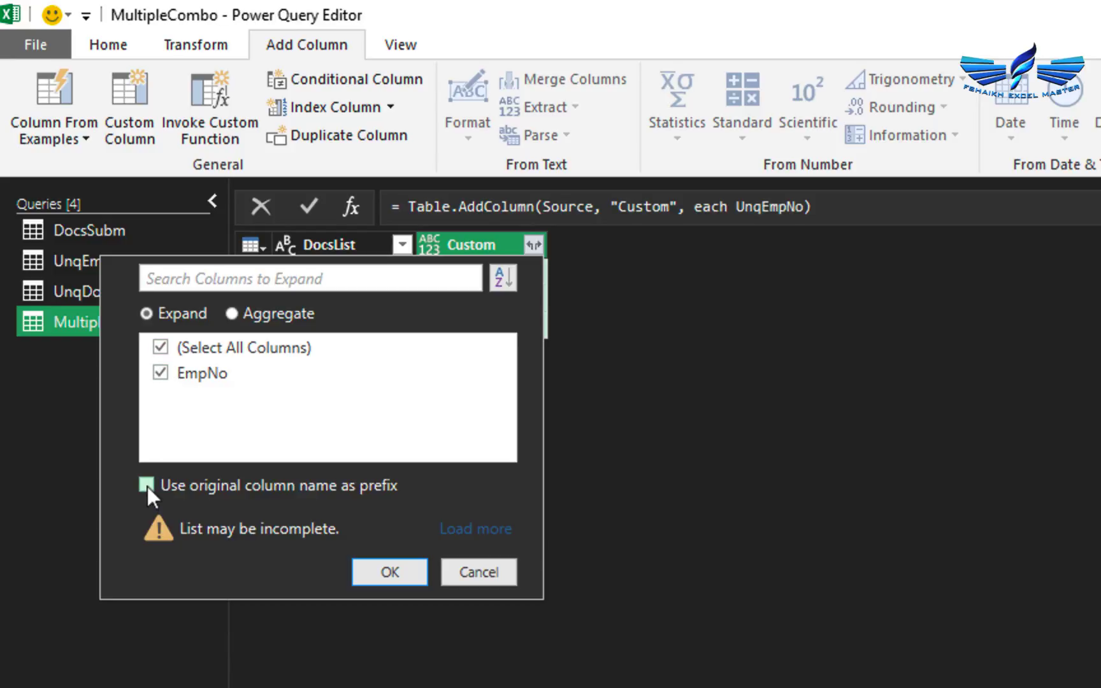
pyautogui.click(390, 572)
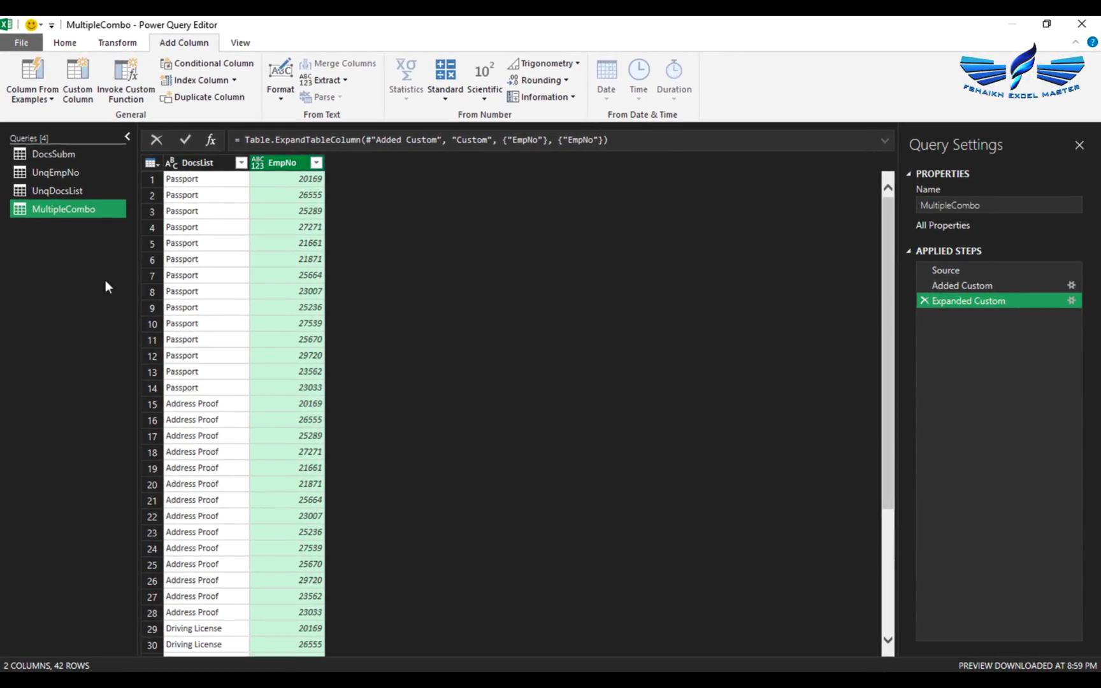
pyautogui.click(64, 42)
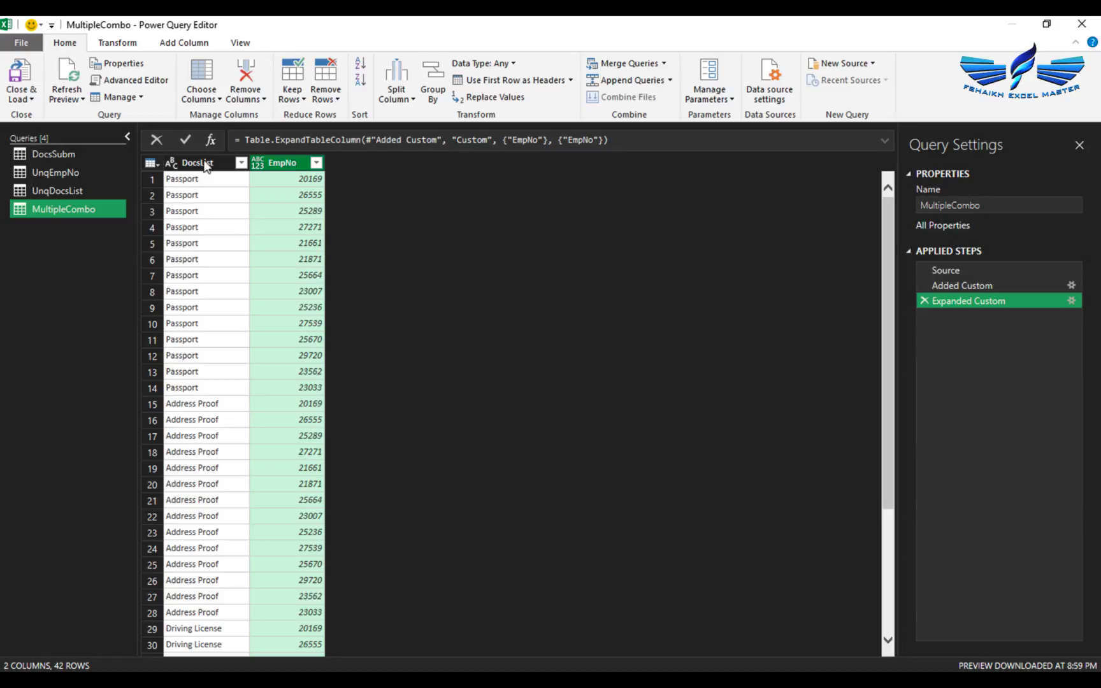
# Start Merge Queries as New with DocsSubm as the second table
pyautogui.click(664, 64)
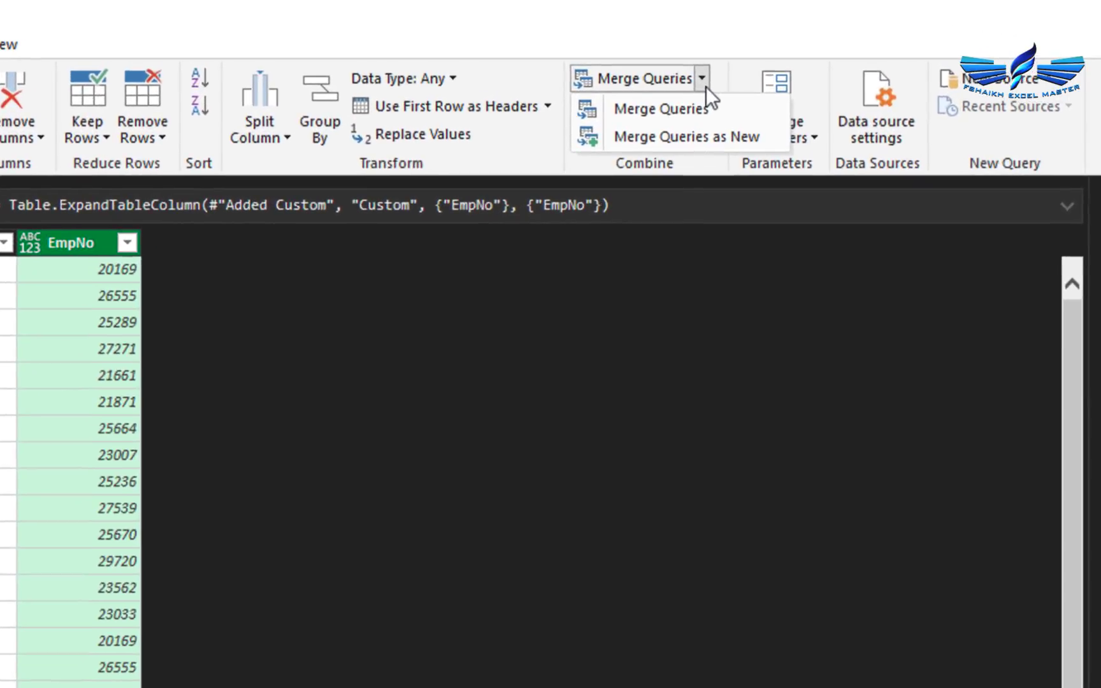
pyautogui.click(709, 146)
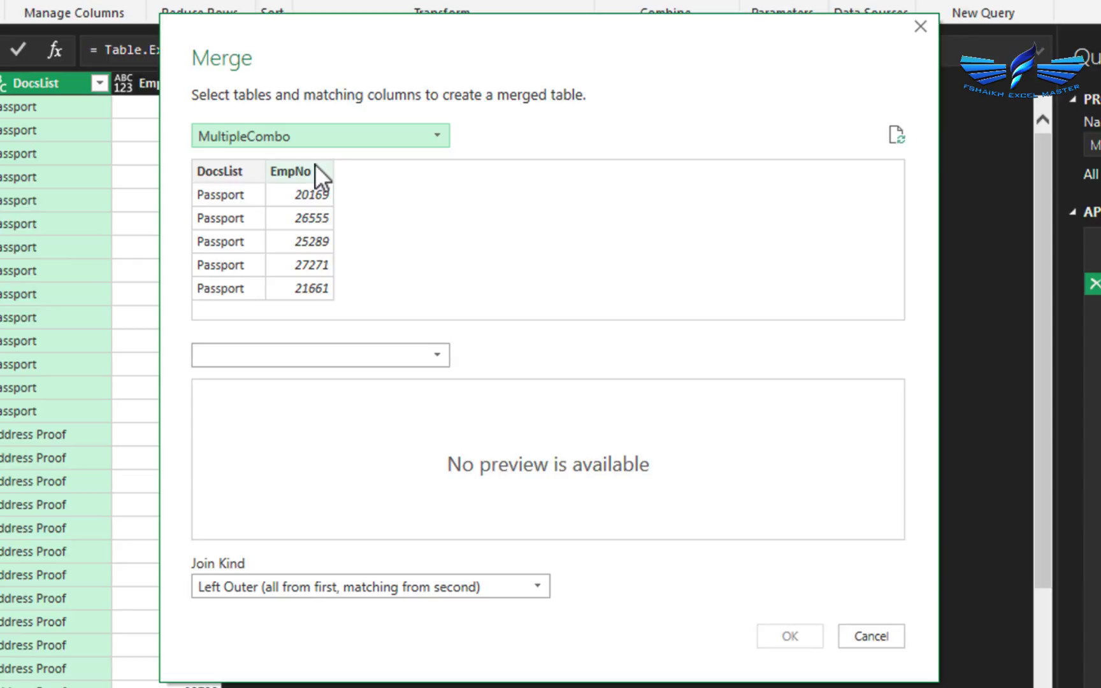
pyautogui.click(339, 362)
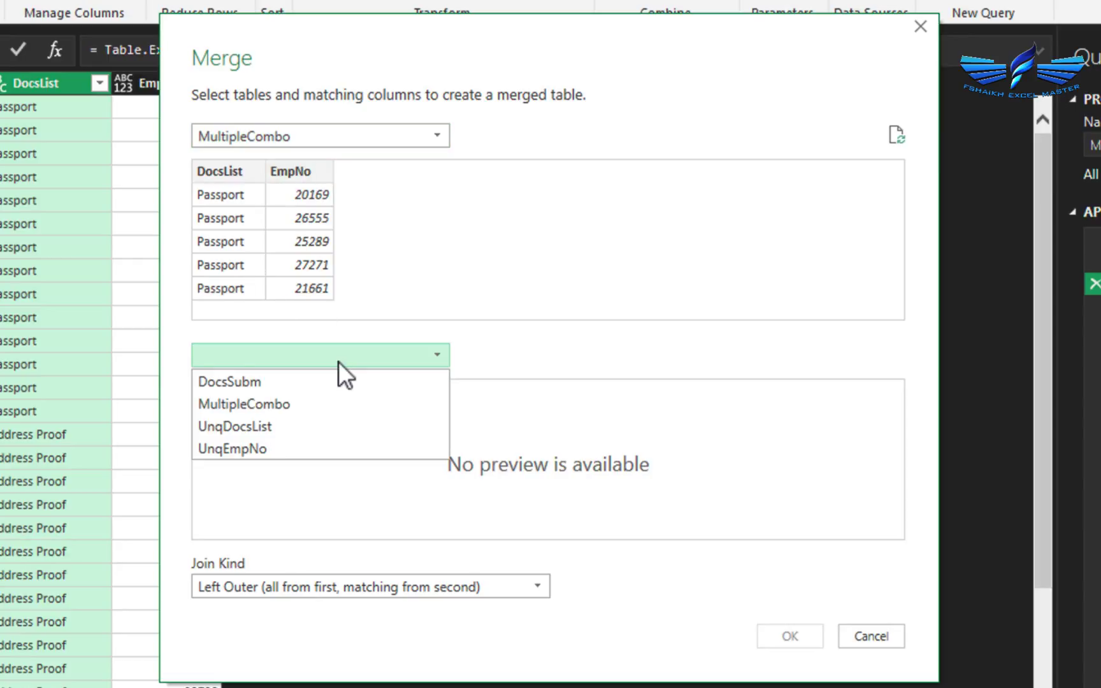
pyautogui.click(335, 383)
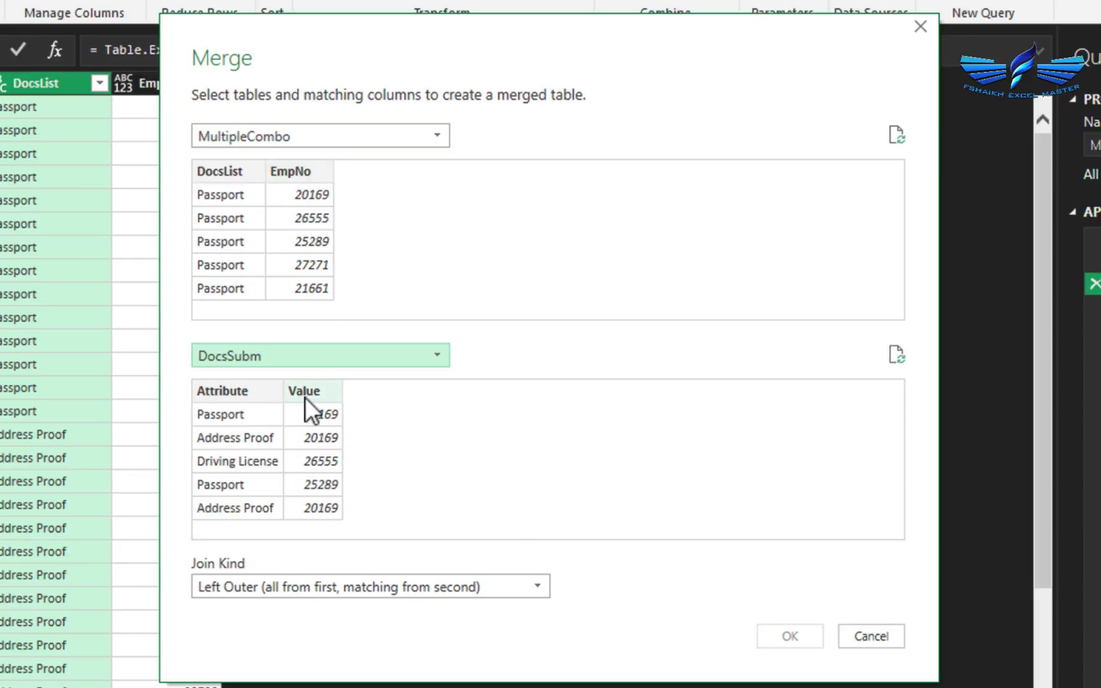
# Match EmpNo+DocsList to Value+Attribute using a Left Anti join and confirm the merge
pyautogui.click(311, 171)
pyautogui.press('ctrl')
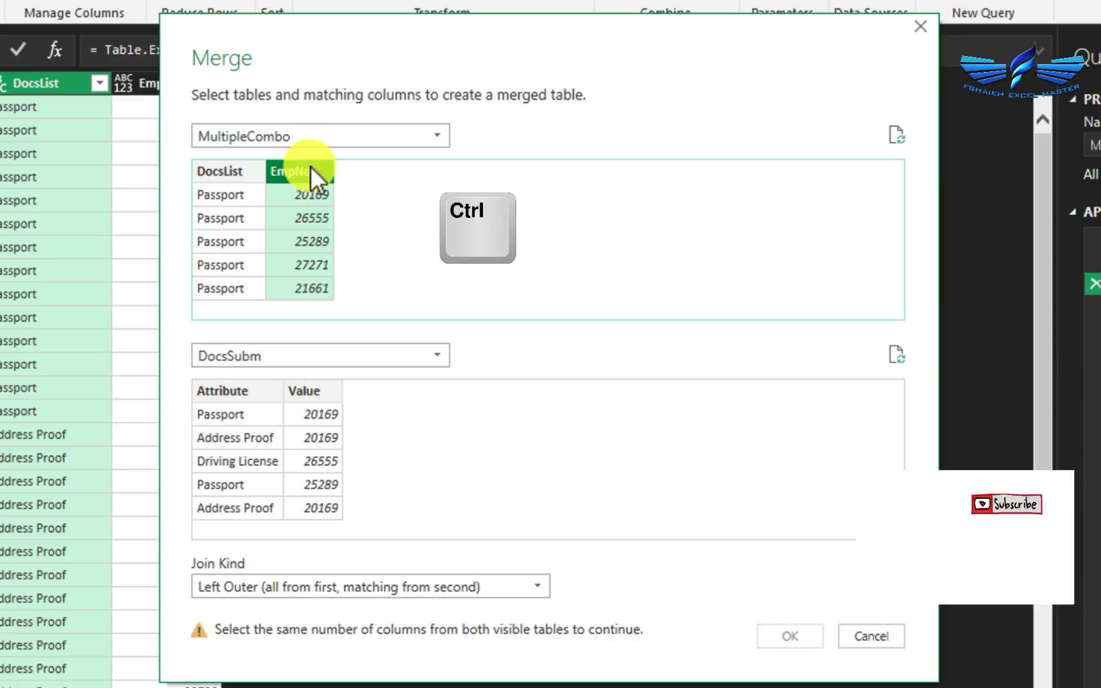
pyautogui.keyDown('ctrl'); pyautogui.click(236, 174); pyautogui.keyUp('ctrl')
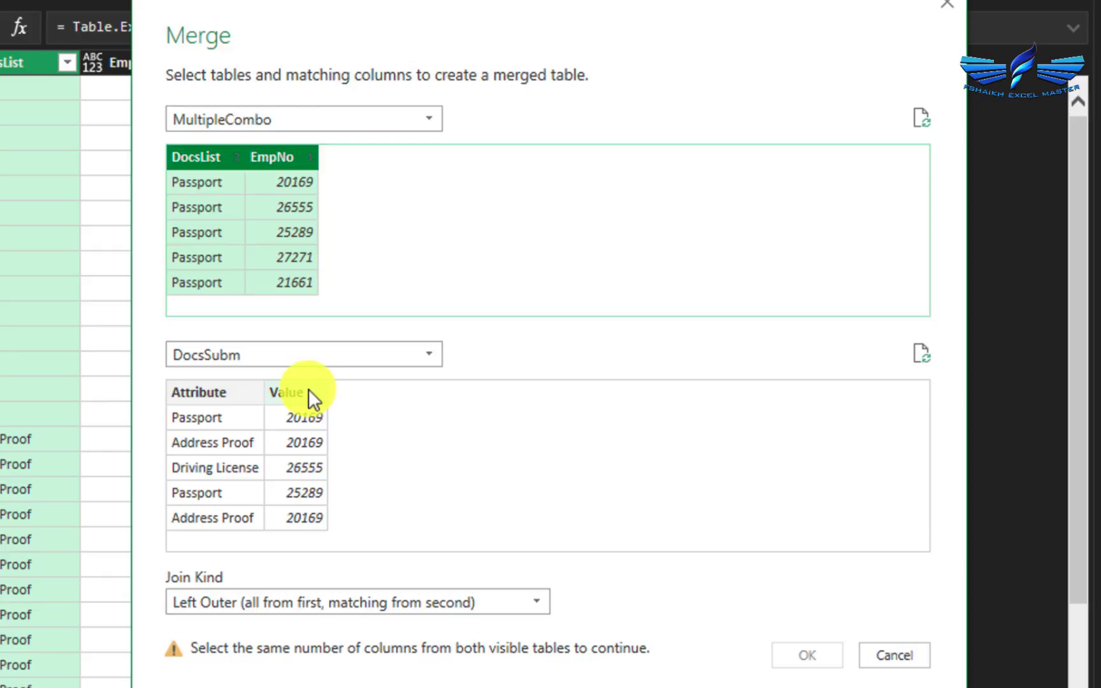
pyautogui.click(300, 392)
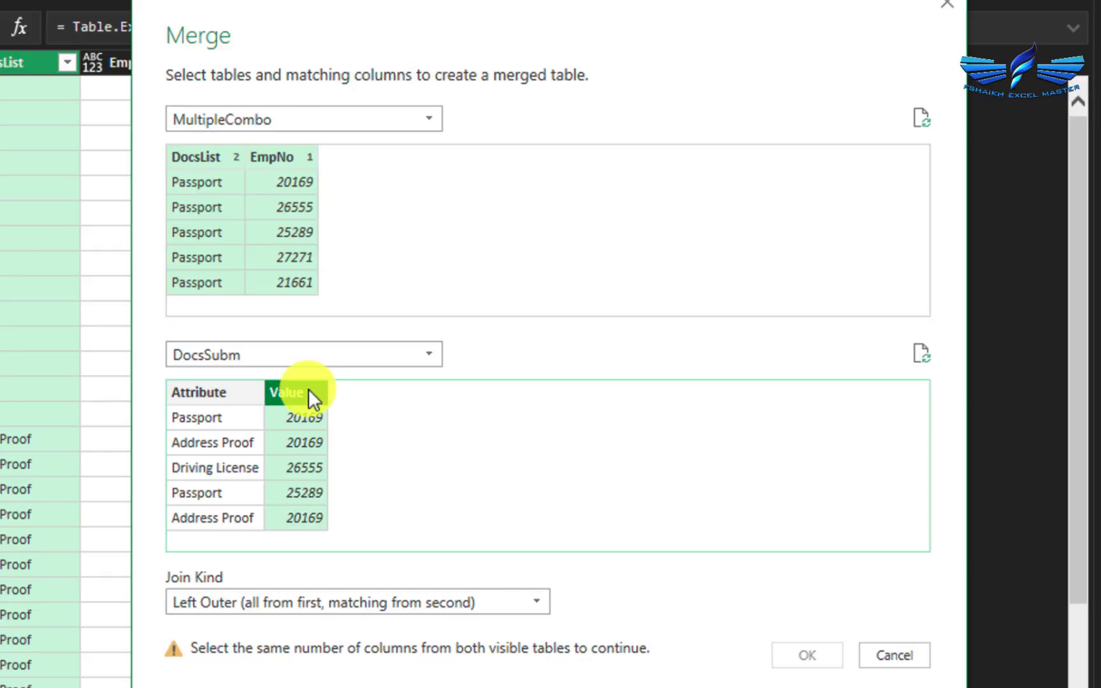
pyautogui.keyDown('ctrl'); pyautogui.click(213, 384); pyautogui.keyUp('ctrl')
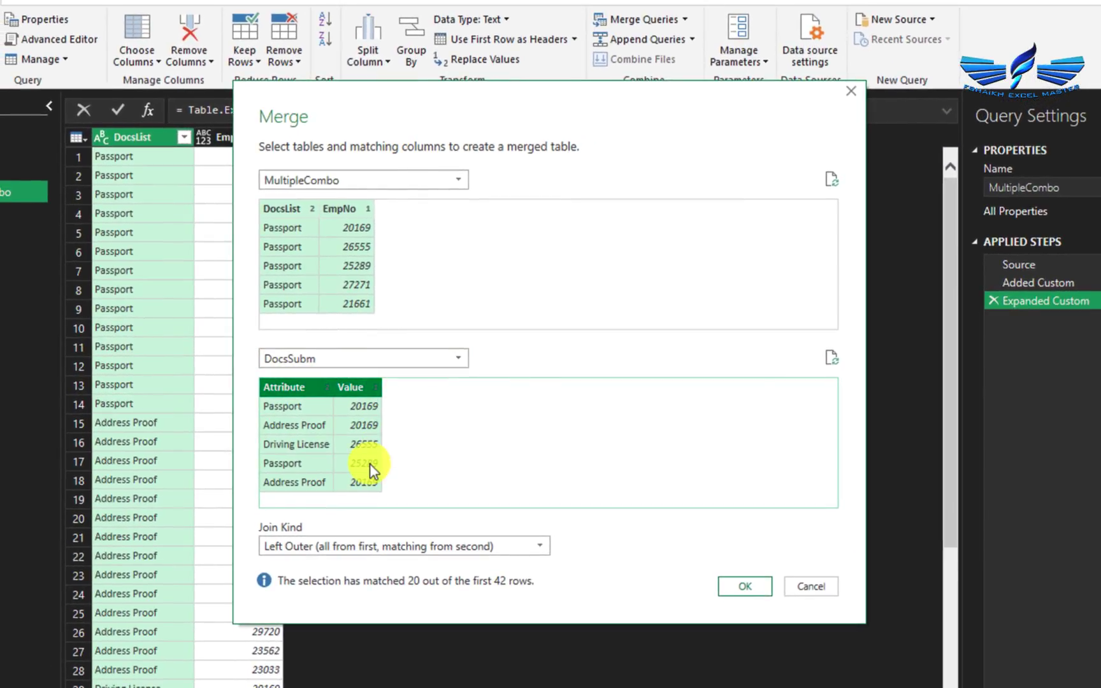
pyautogui.click(373, 561)
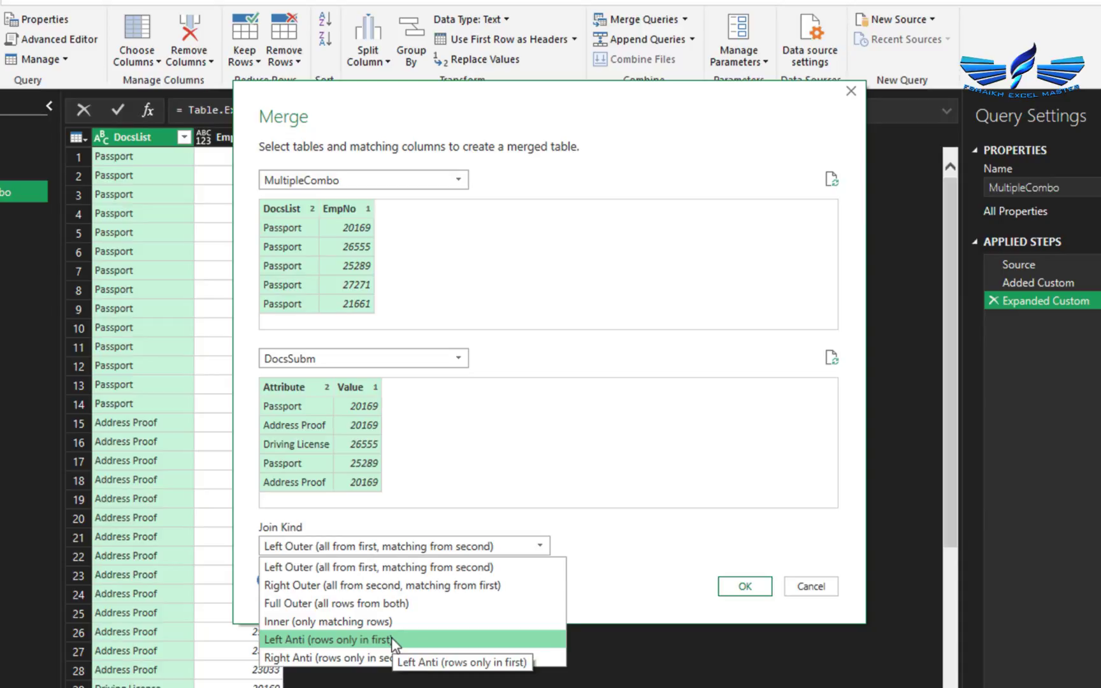
pyautogui.click(393, 641)
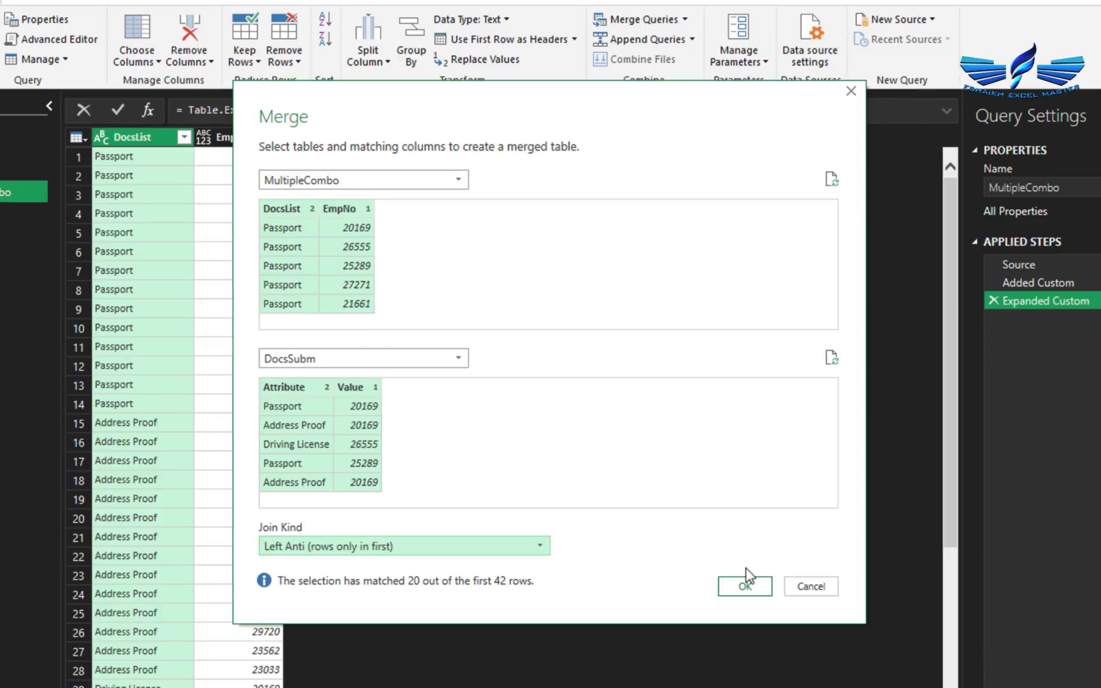
pyautogui.click(749, 589)
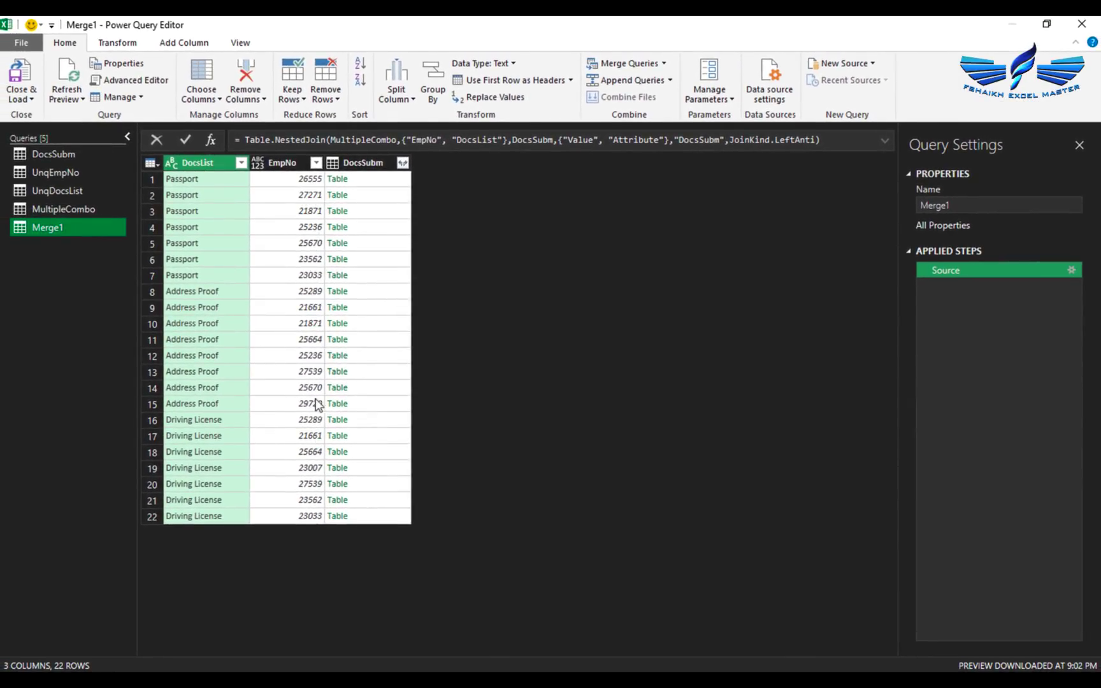
# Expand the merged DocsSubm column and remove the empty Attribute and Value columns
pyautogui.click(403, 163)
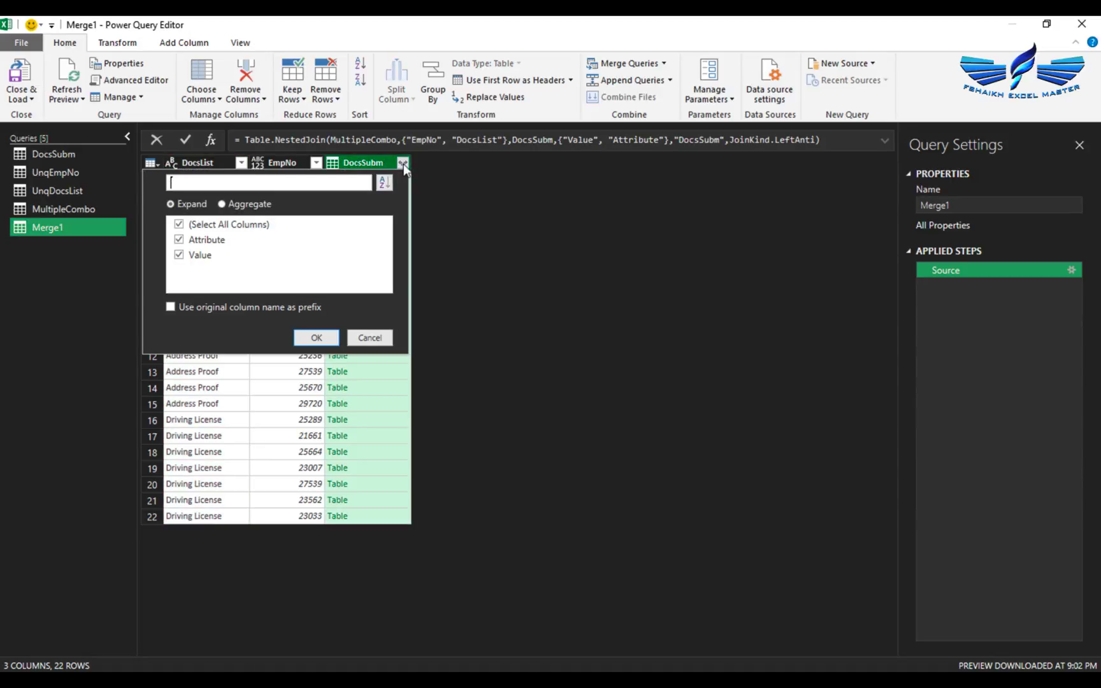
pyautogui.click(323, 338)
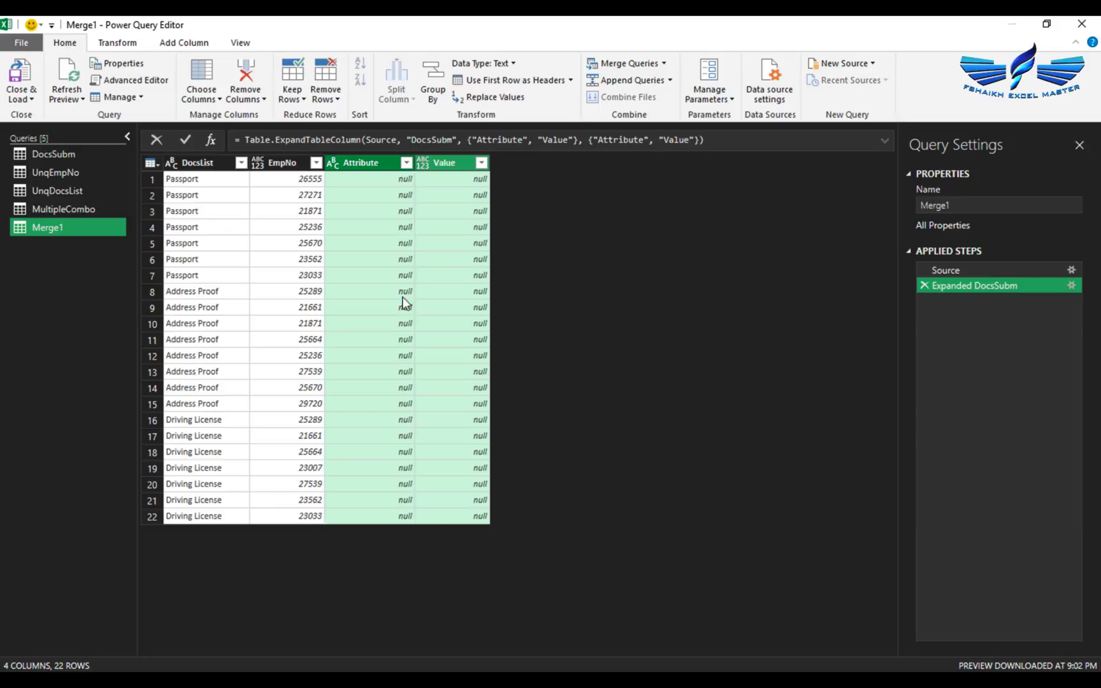
pyautogui.click(246, 73)
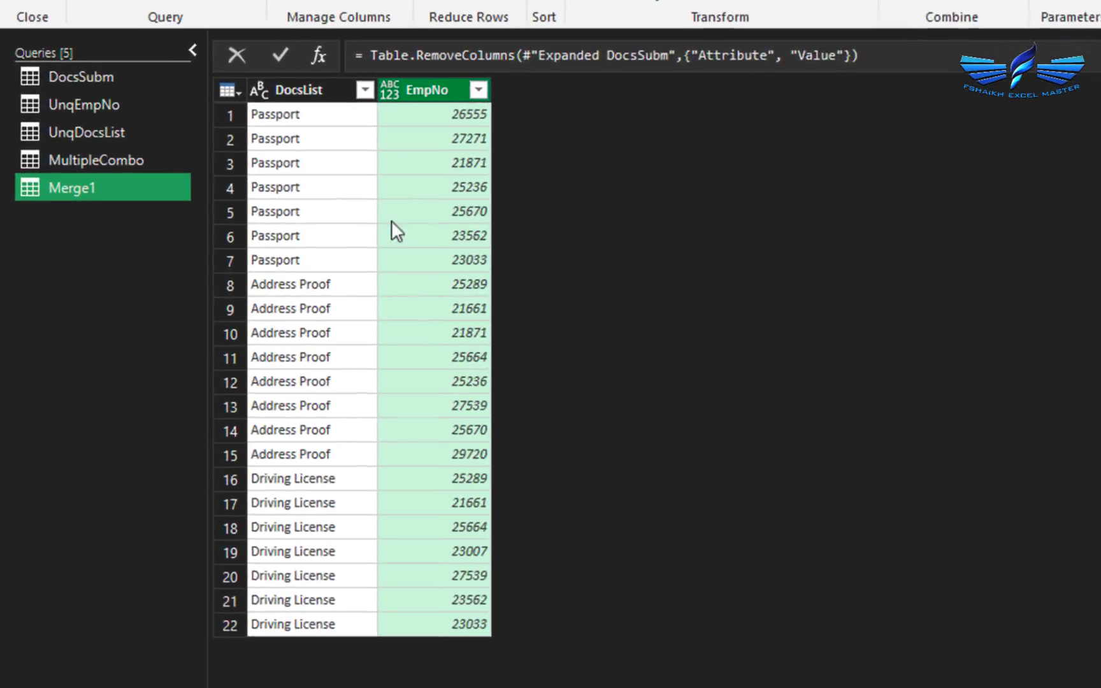
pyautogui.click(509, 579)
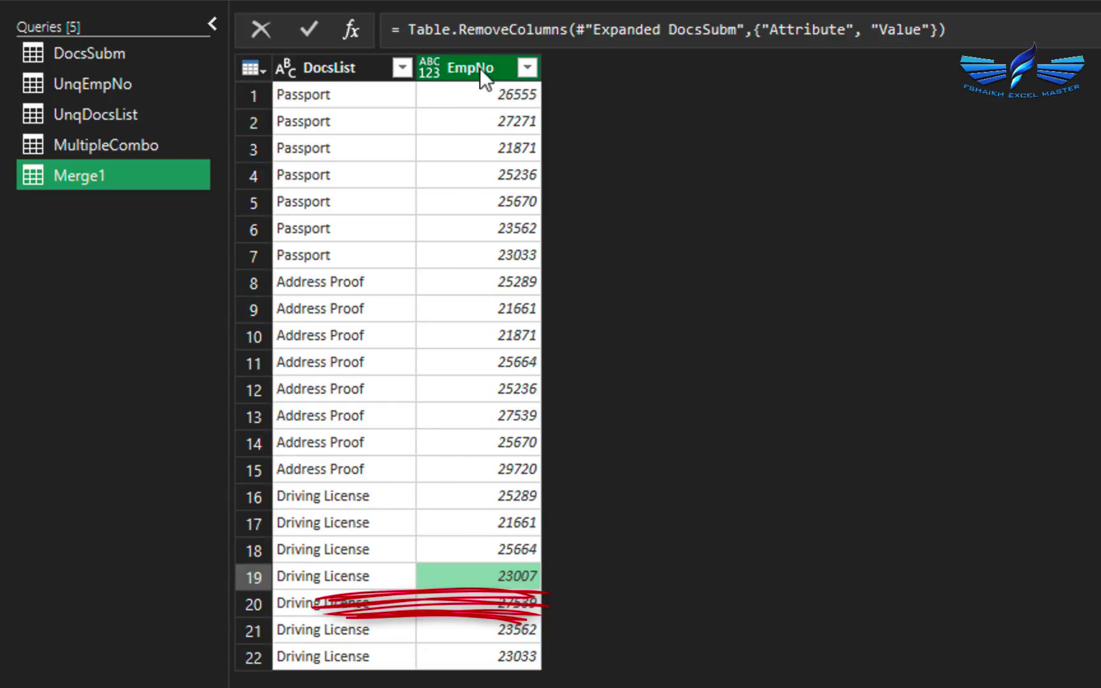
# Move EmpNo to be the first column and sort the table by EmpNo ascending
pyautogui.moveTo(480, 68); pyautogui.dragTo(450, 102)
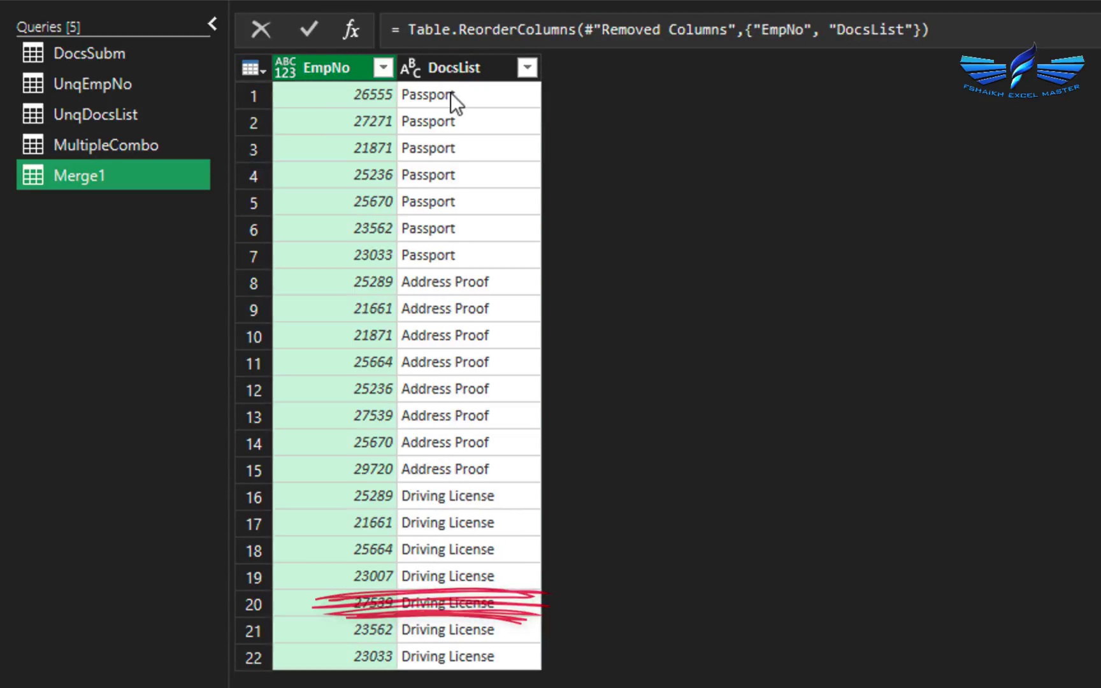
pyautogui.click(383, 67)
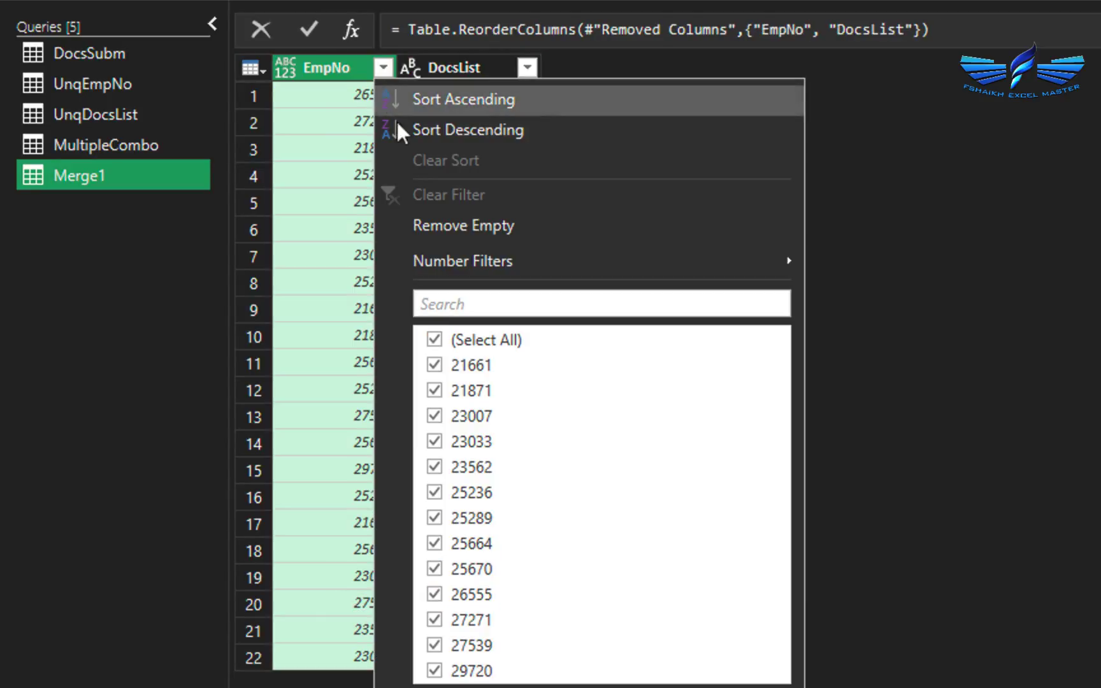
pyautogui.click(447, 102)
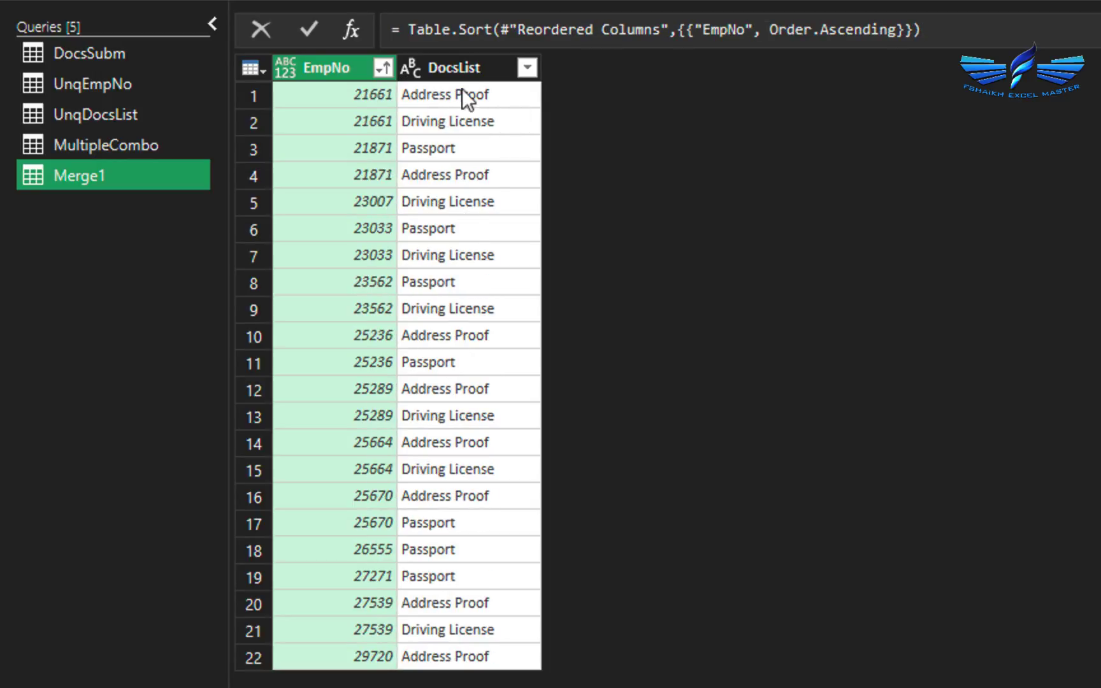
pyautogui.click(432, 120)
pyautogui.click(347, 69)
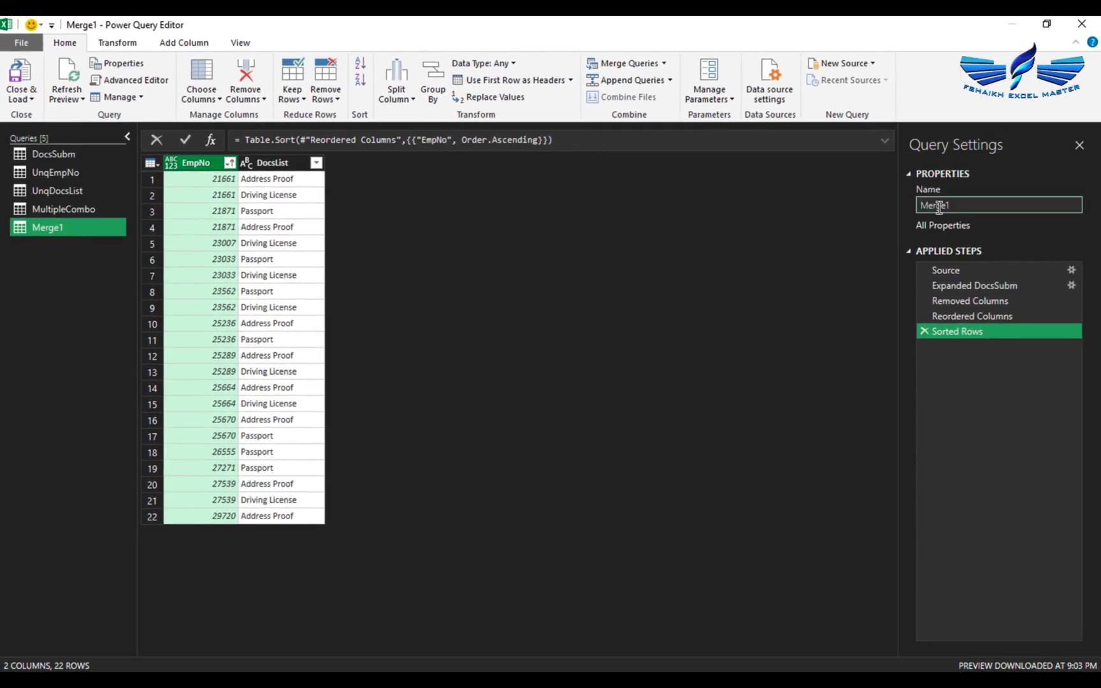
# Rename Merge1 to DocsNotSub and close & load it with Only Create Connection
pyautogui.click(938, 206)
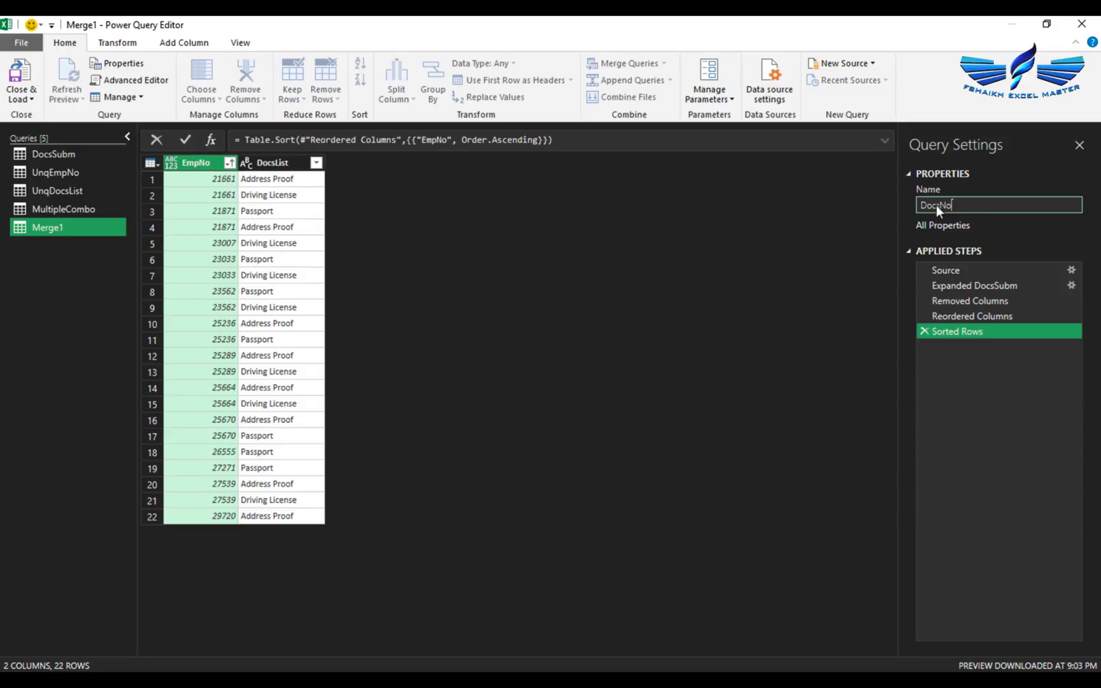
pyautogui.press('Return')
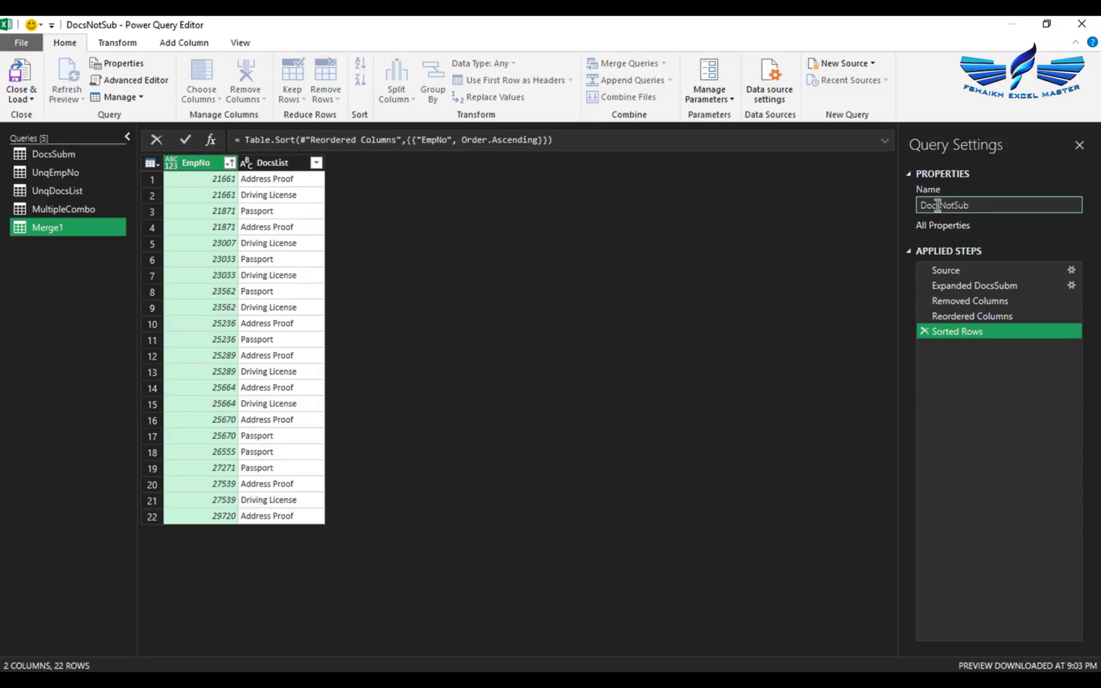
pyautogui.click(21, 97)
pyautogui.click(43, 132)
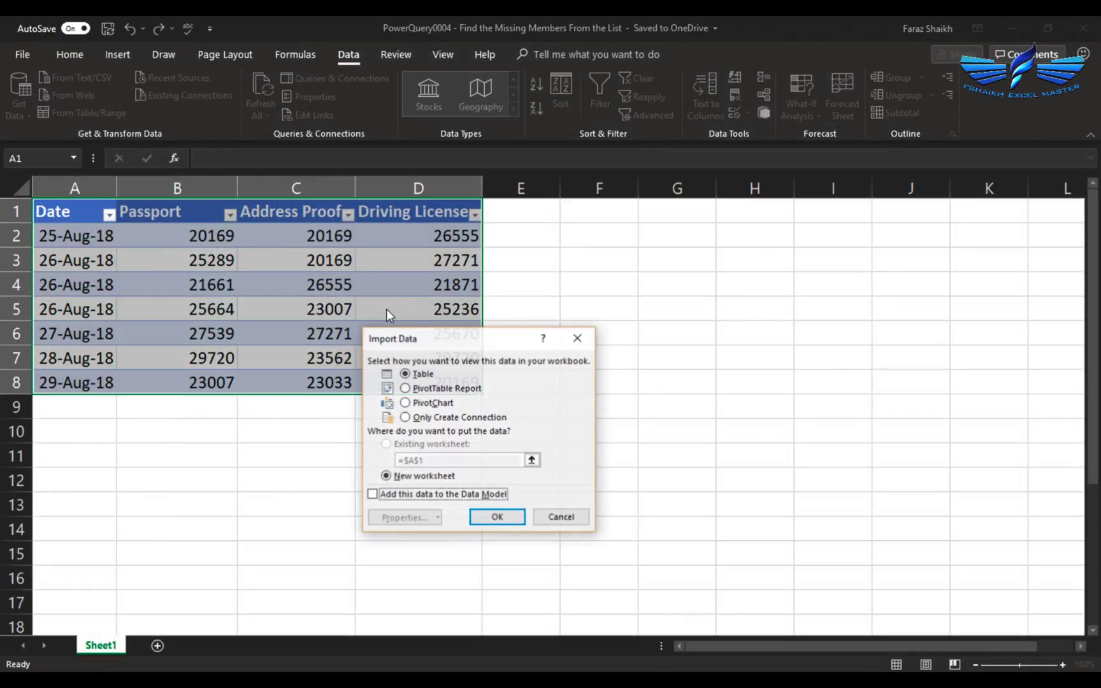
pyautogui.click(447, 417)
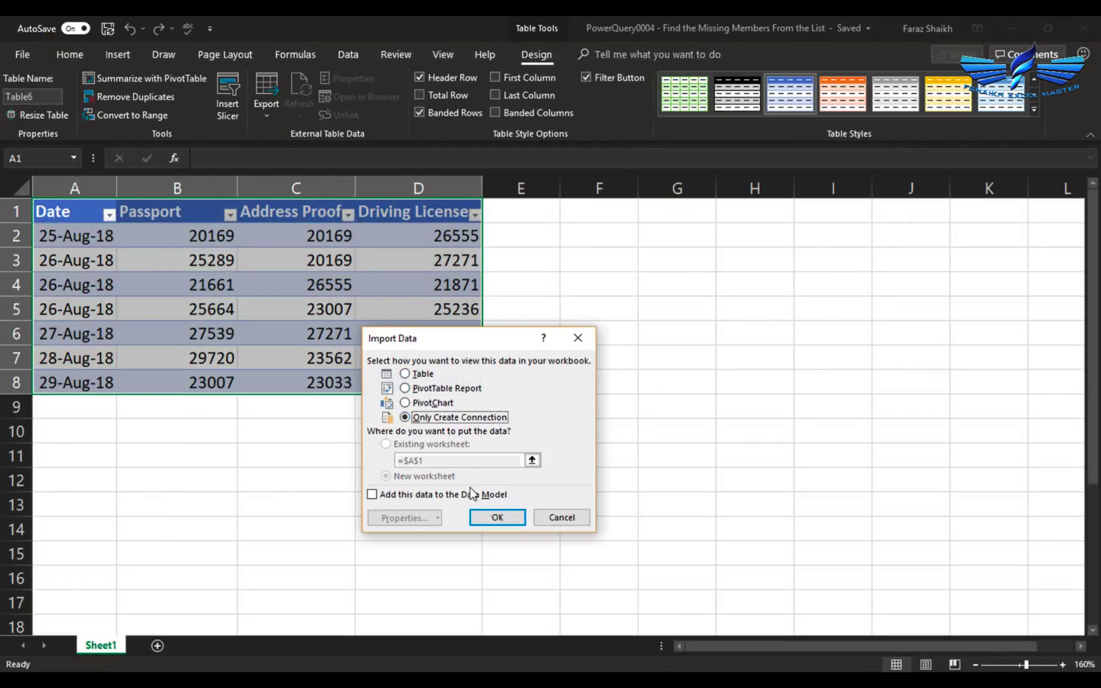
pyautogui.click(496, 517)
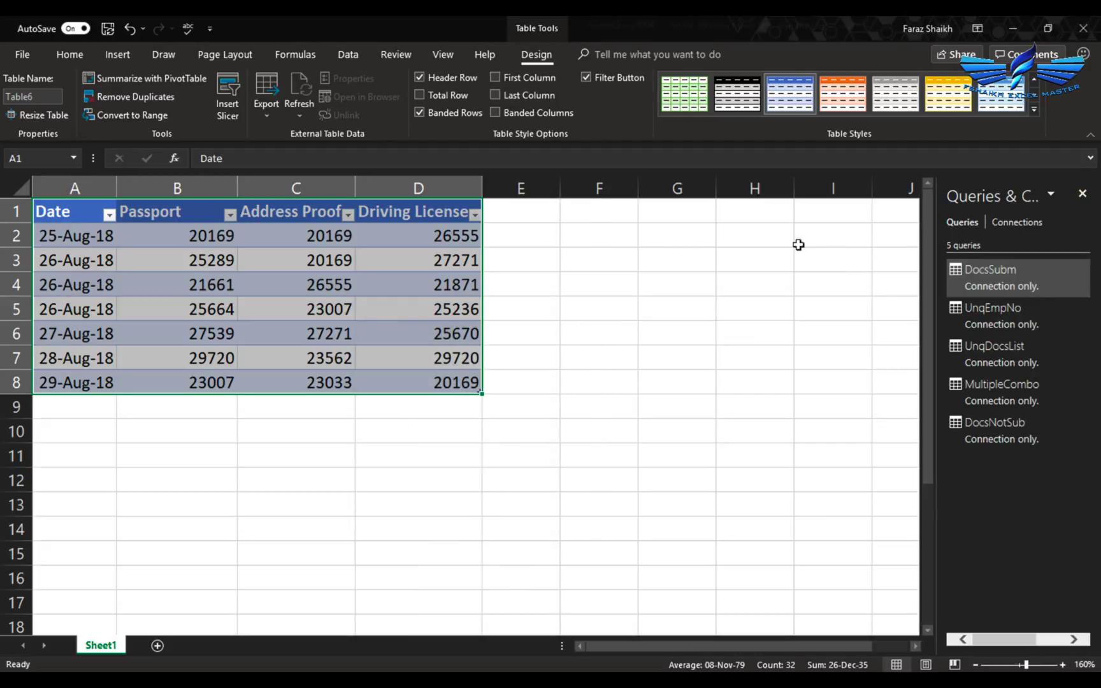
# Load the DocsNotSub query from Queries & Connections as a table at Sheet1 cell F1
pyautogui.click(1035, 424)
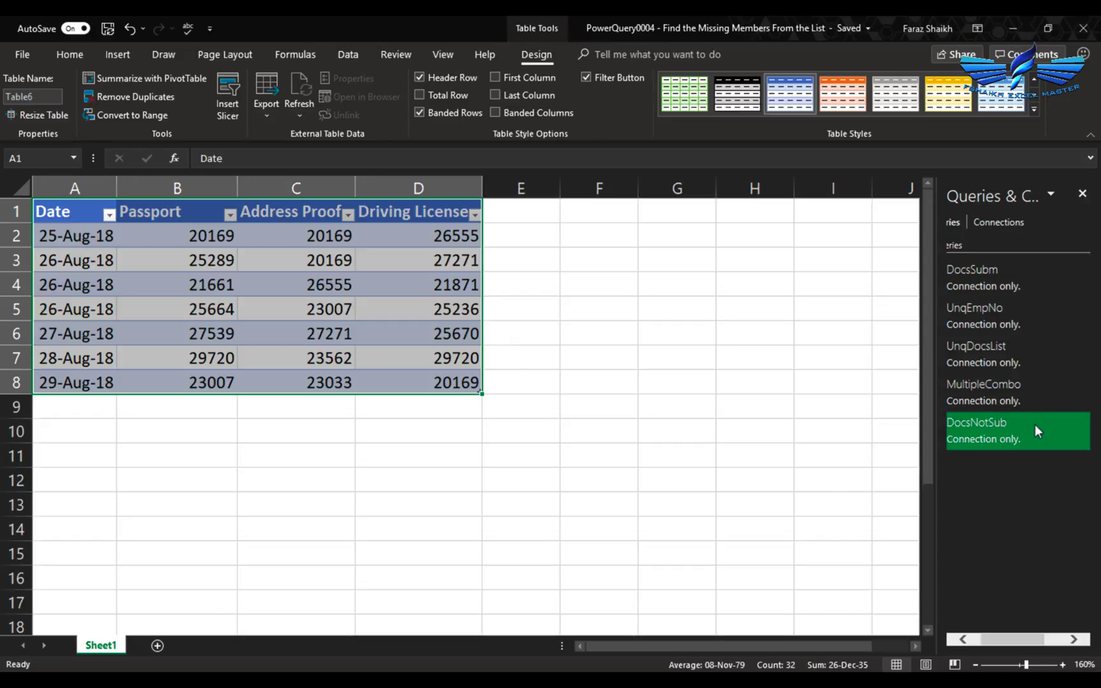
pyautogui.rightClick(995, 428)
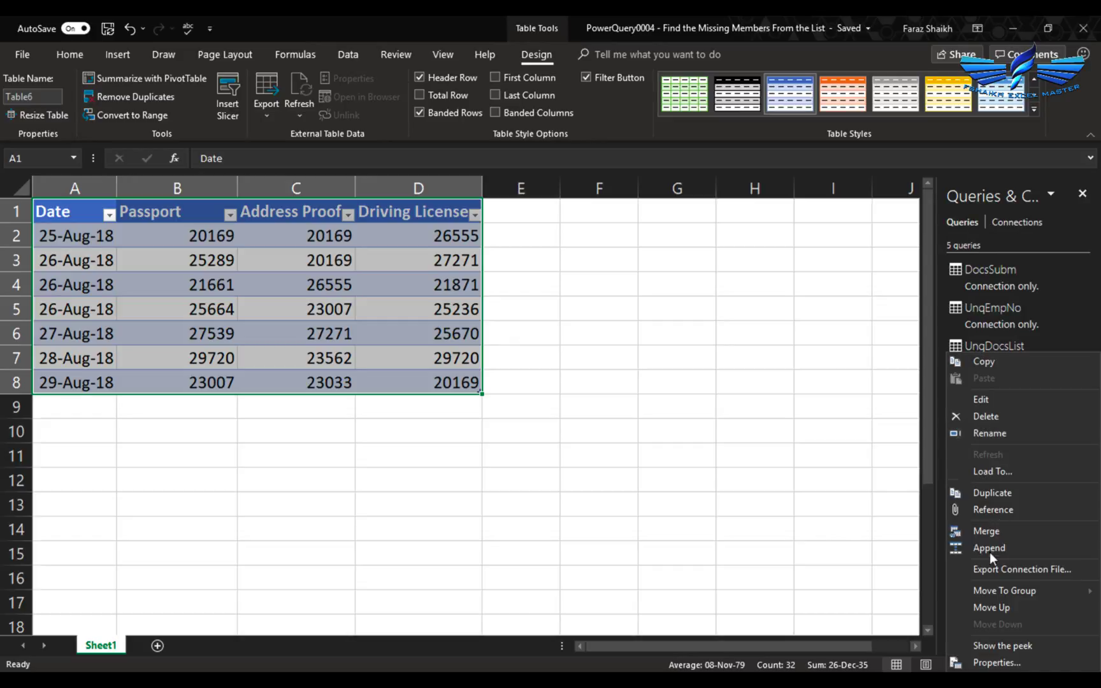
pyautogui.click(997, 471)
pyautogui.click(425, 374)
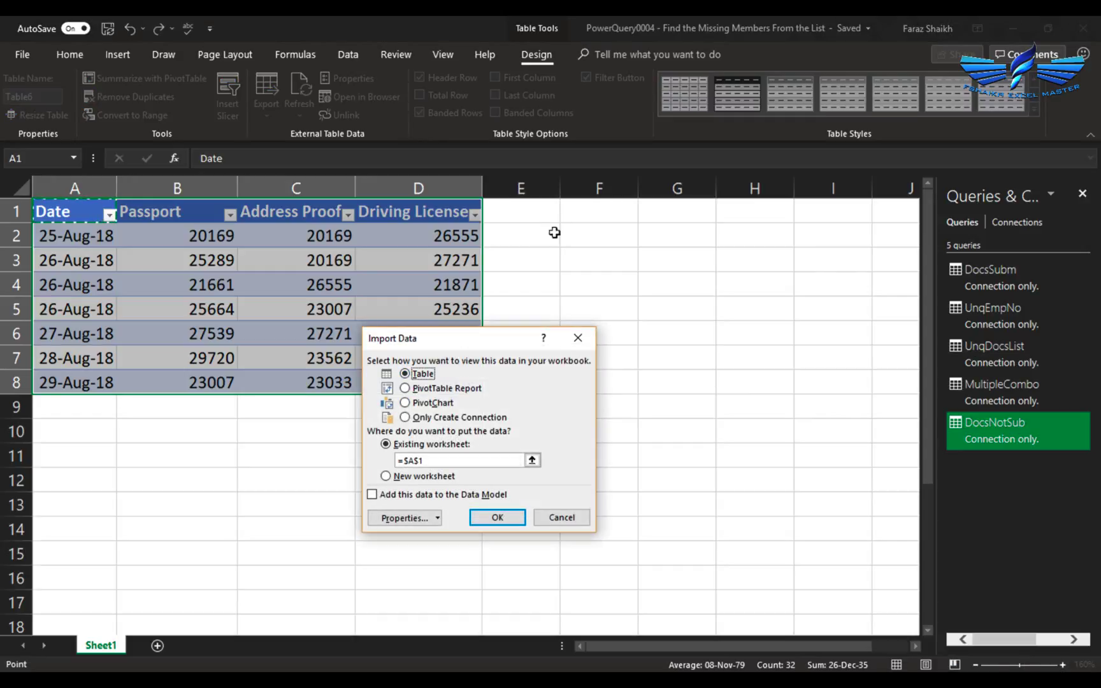
pyautogui.click(587, 211)
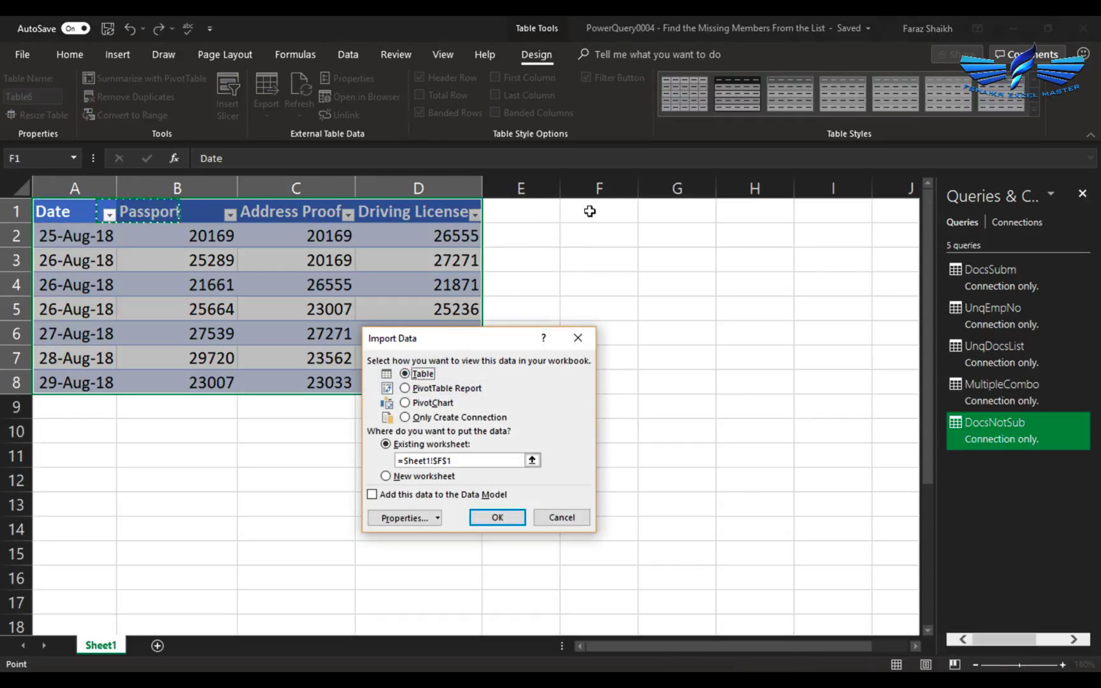
pyautogui.click(489, 518)
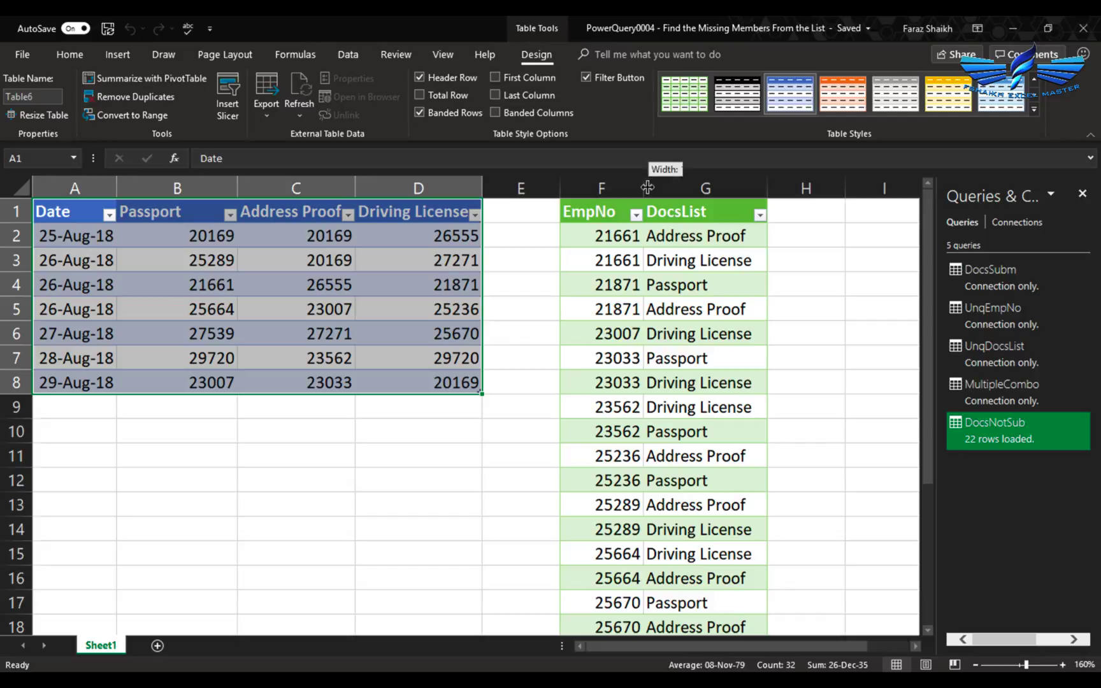
# Widen column G so the full DocsNotSub document names are visible
pyautogui.click(613, 237)
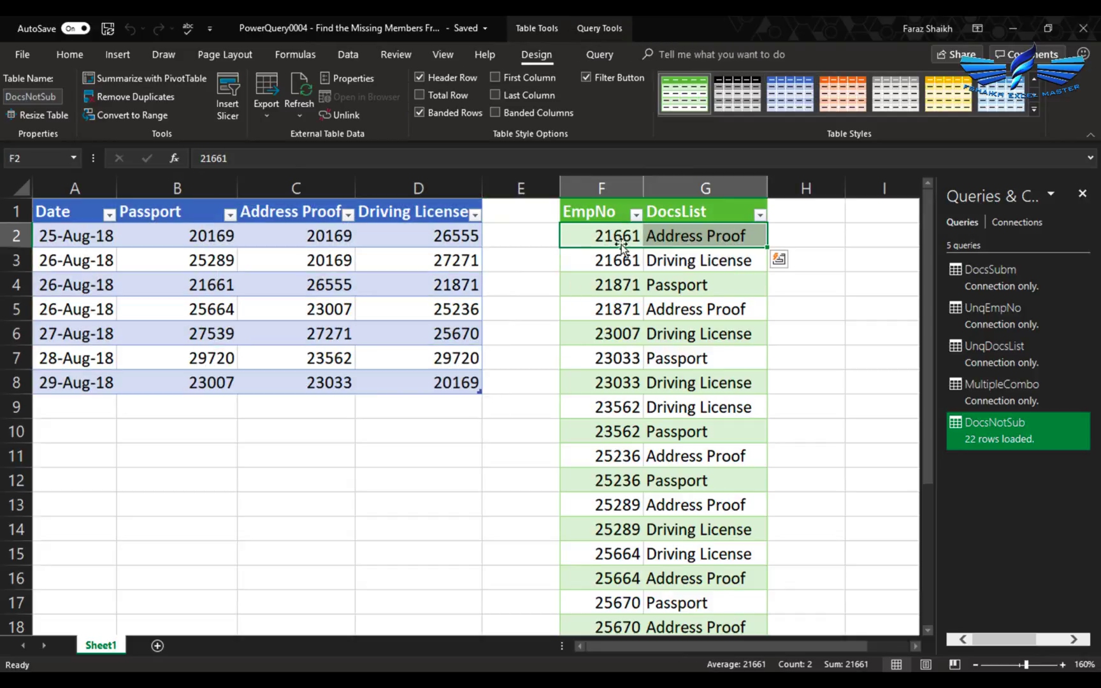
pyautogui.click(617, 288)
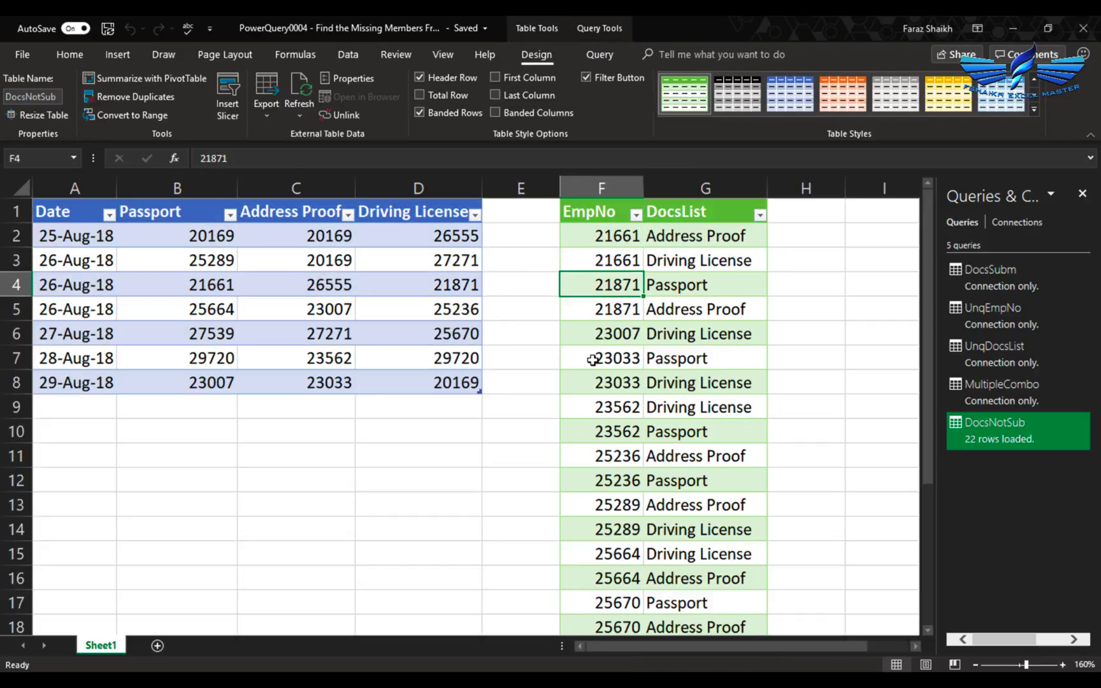
pyautogui.moveTo(768, 187); pyautogui.dragTo(846, 186)
pyautogui.click(612, 246)
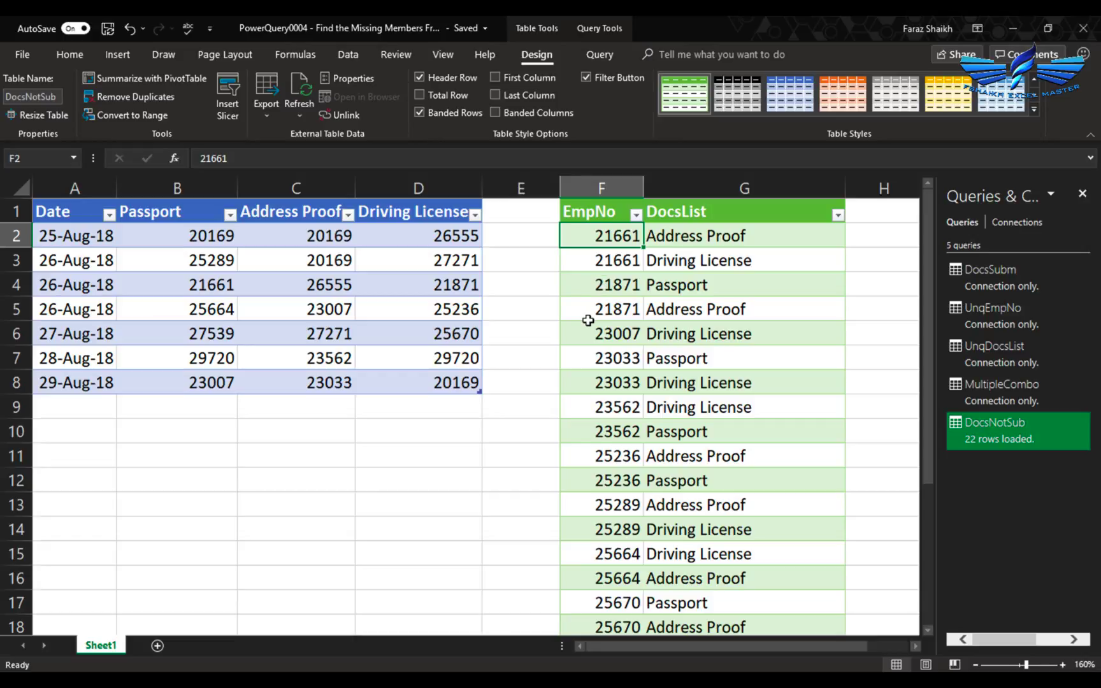
# Check the Driving License entry in G6, then go to the first 30-Aug-18 row at A23
pyautogui.scroll(-8, 588, 315)
pyautogui.scroll(5, 588, 318)
pyautogui.scroll(4, 587, 320)
pyautogui.press('Right')
pyautogui.press('Down')
pyautogui.press('Down')
pyautogui.press('Down')
pyautogui.press('Down')
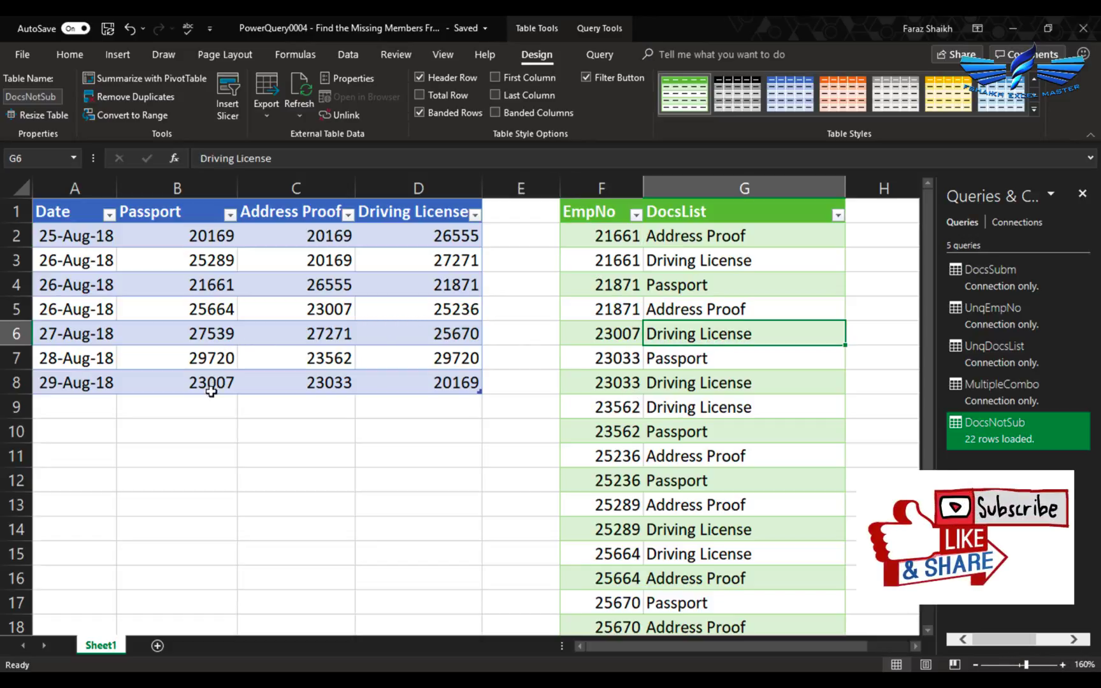
pyautogui.scroll(-5, 192, 442)
pyautogui.click(96, 383)
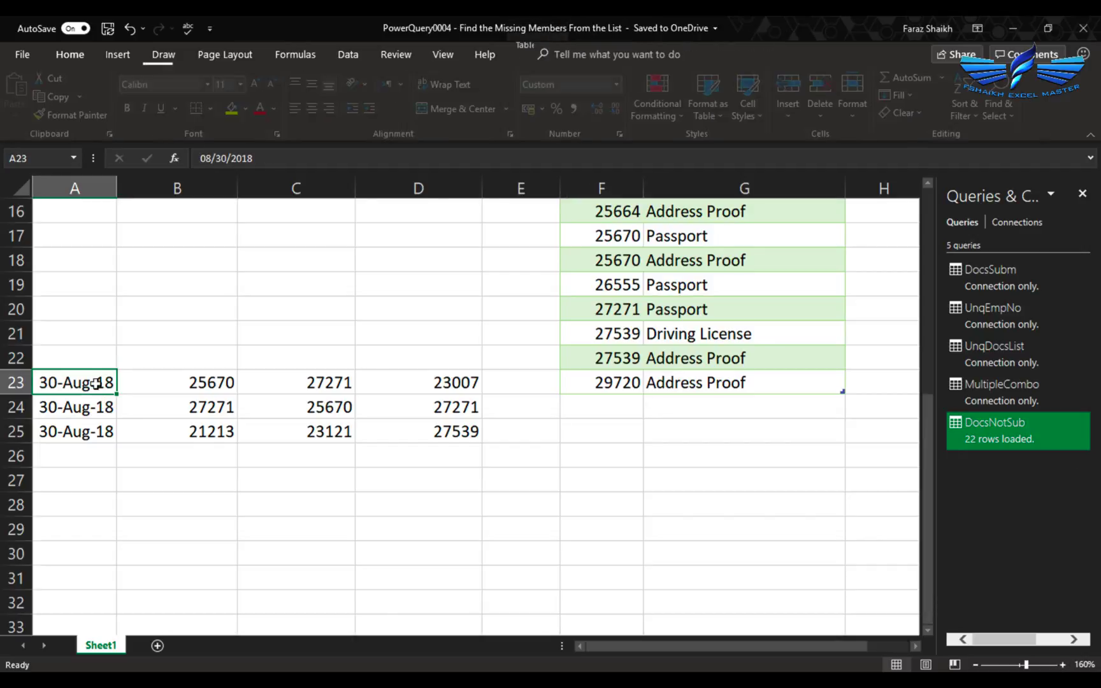
# Move the three 30-Aug-18 rows from A23:D25 up into A9:D11 of the source table
pyautogui.keyDown('shift'); pyautogui.click(438, 432); pyautogui.keyUp('shift')
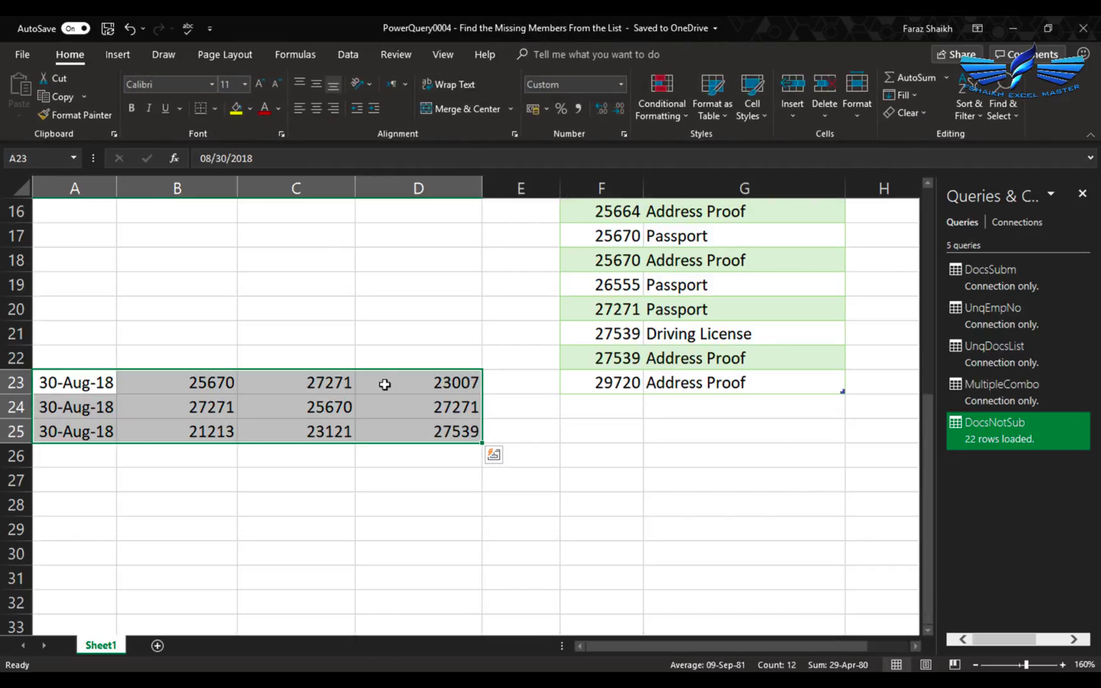
pyautogui.moveTo(385, 384); pyautogui.dragTo(391, 296)
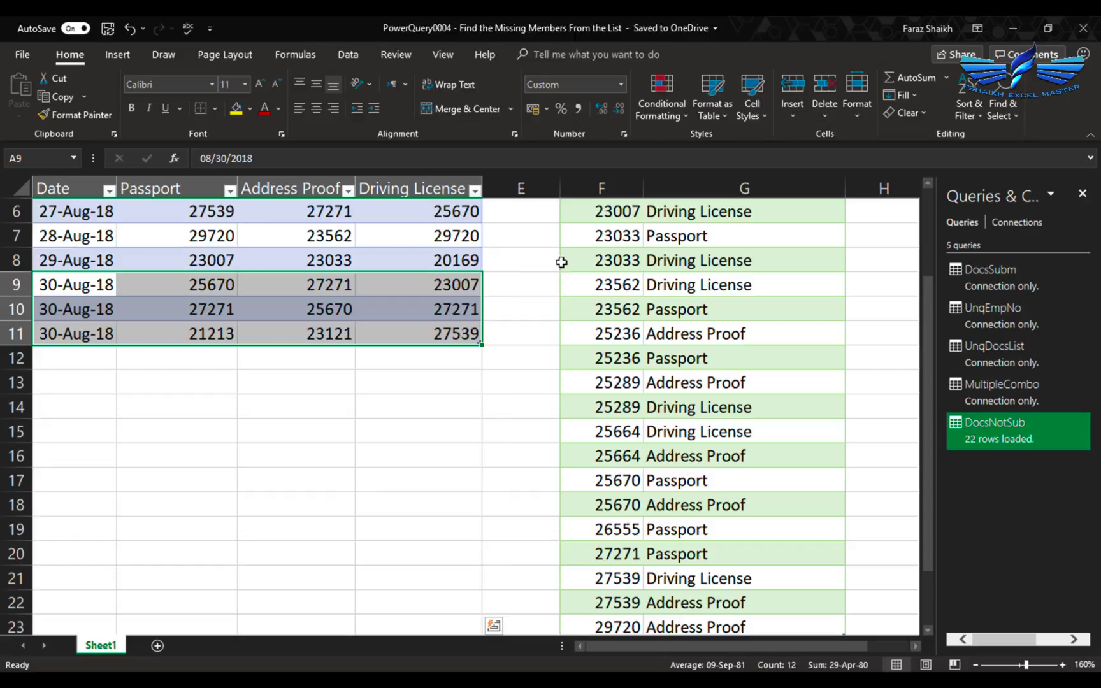
pyautogui.scroll(2, 563, 258)
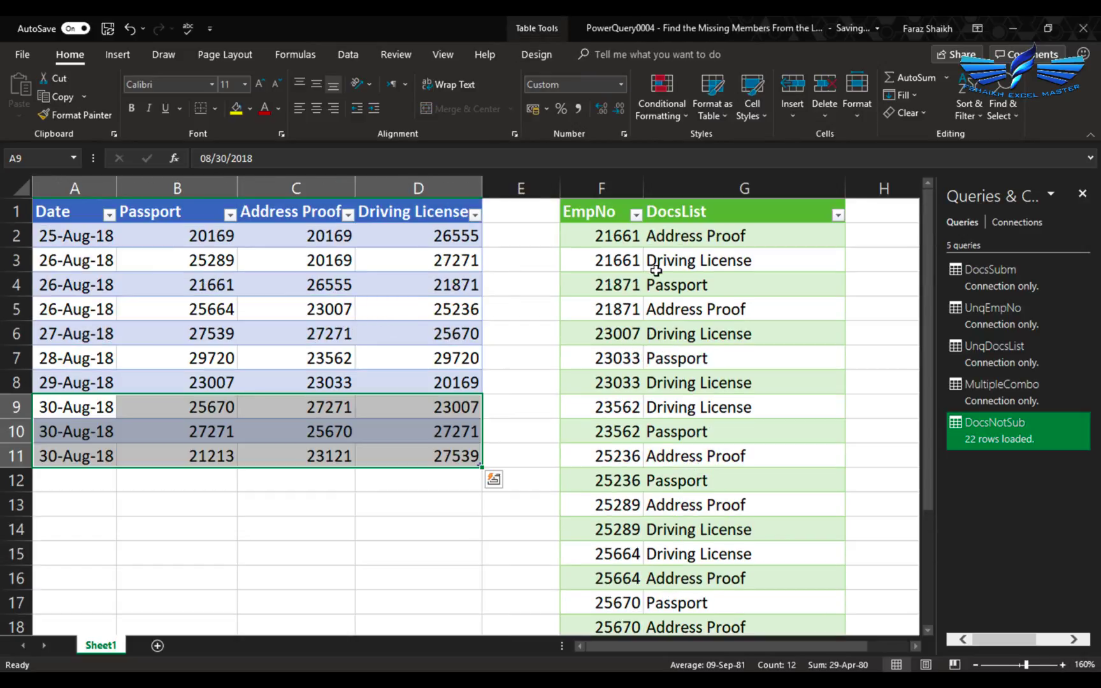
# Refresh the DocsNotSub table and widen column G to fit the refreshed entries
pyautogui.click(593, 287)
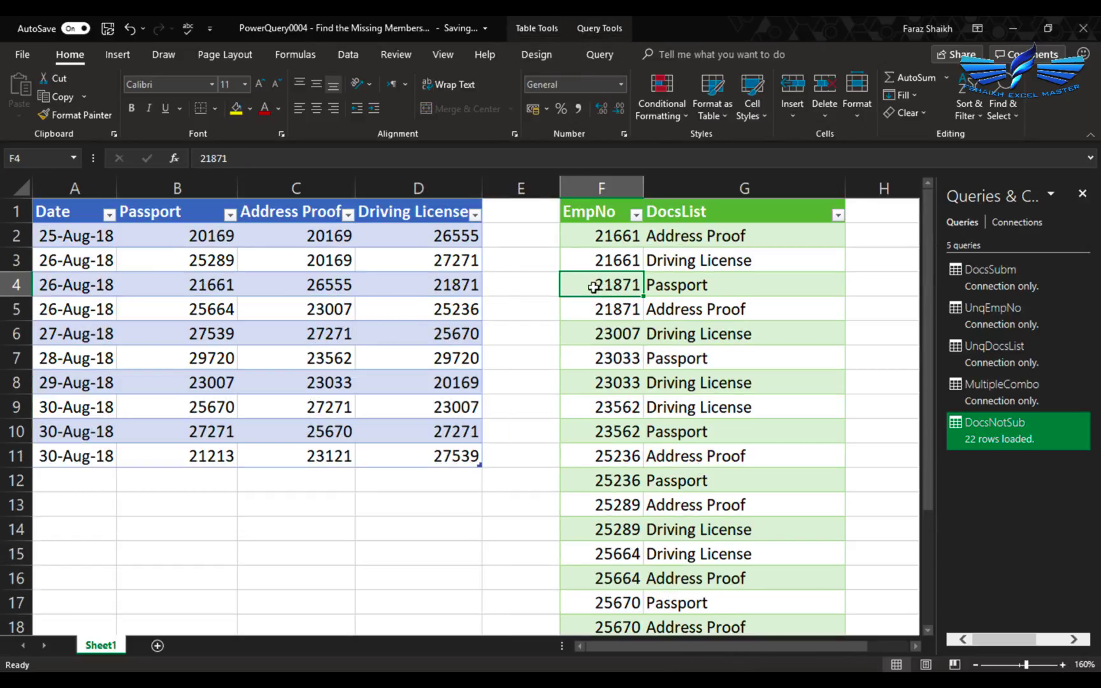
pyautogui.rightClick(593, 287)
pyautogui.click(629, 416)
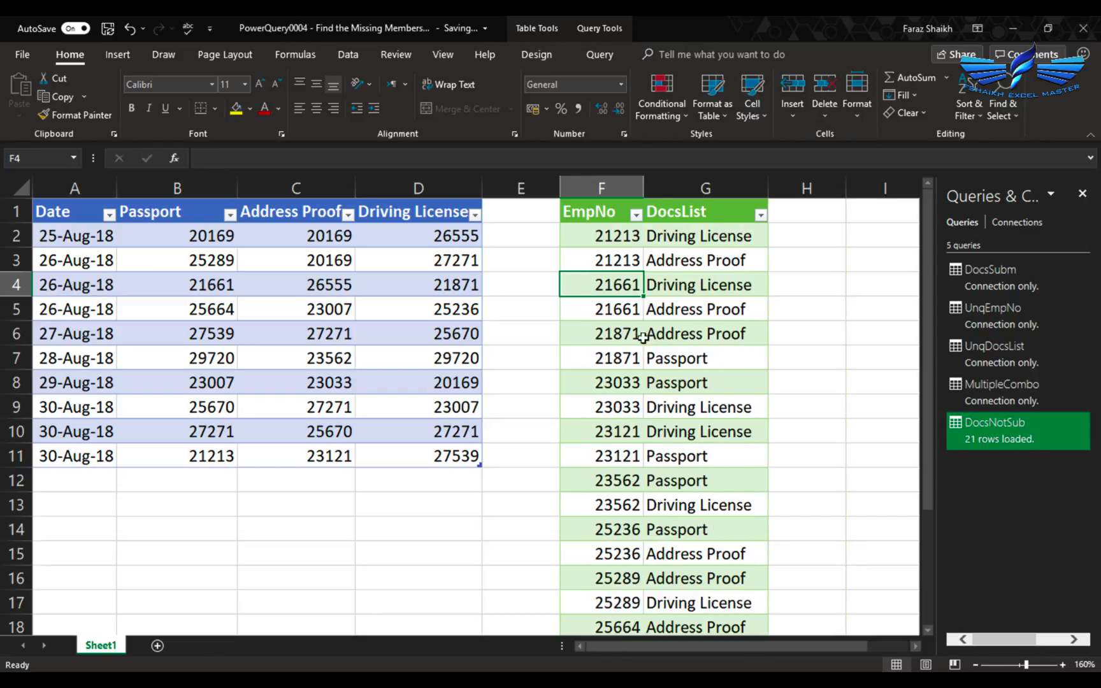
pyautogui.moveTo(768, 188); pyautogui.dragTo(848, 189)
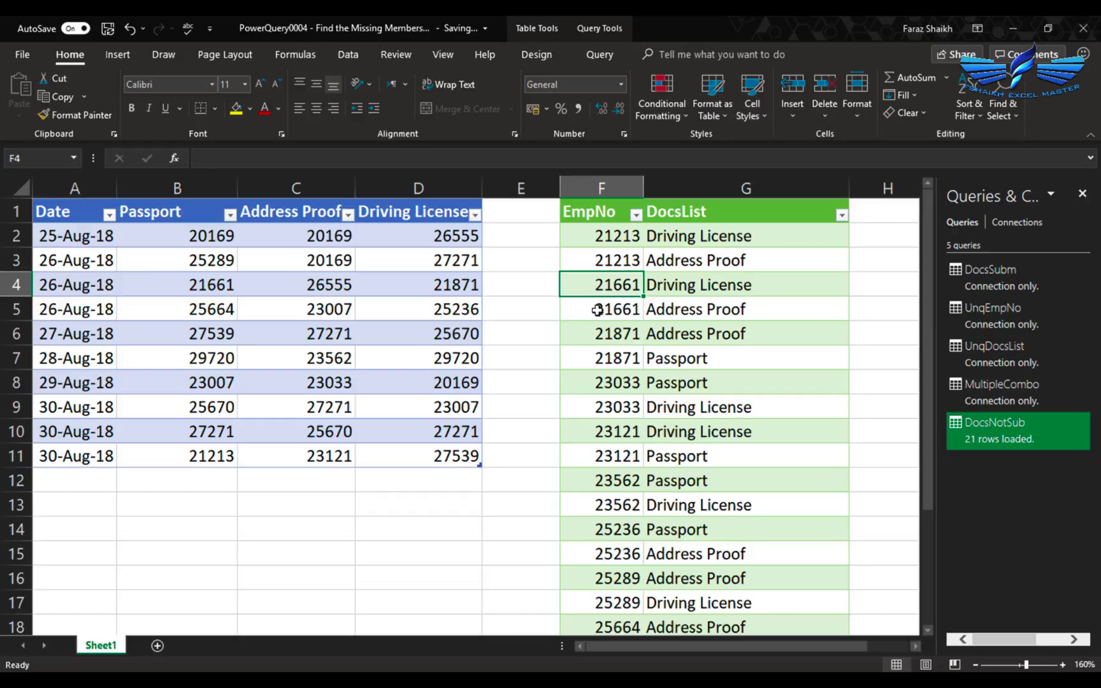
pyautogui.click(597, 310)
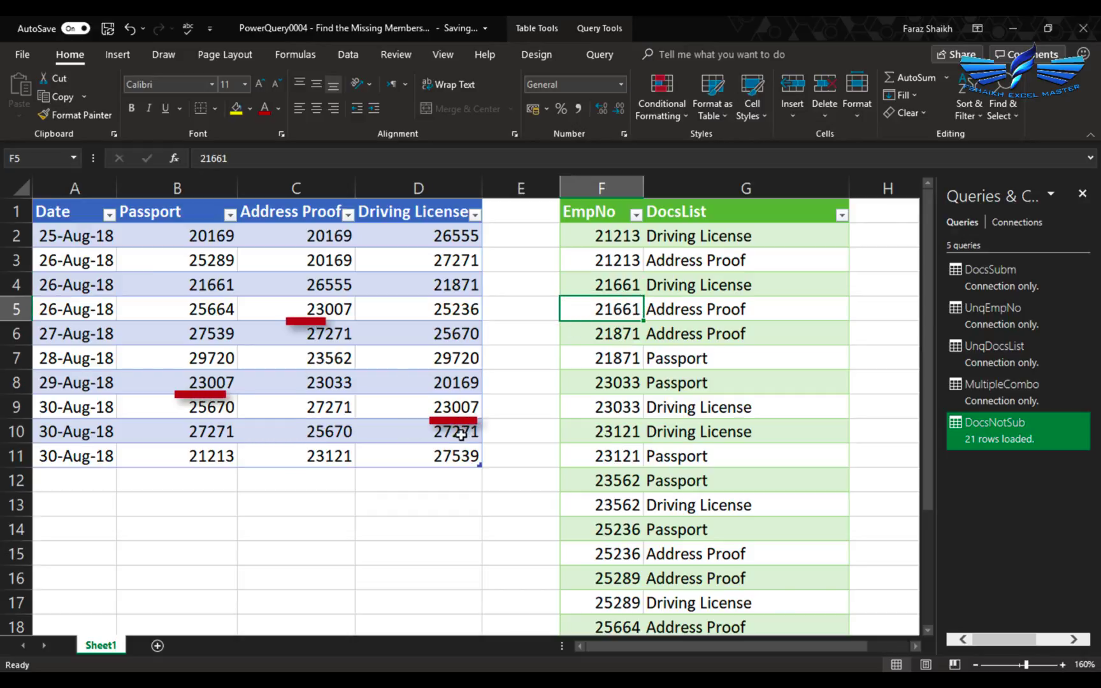
pyautogui.click(470, 411)
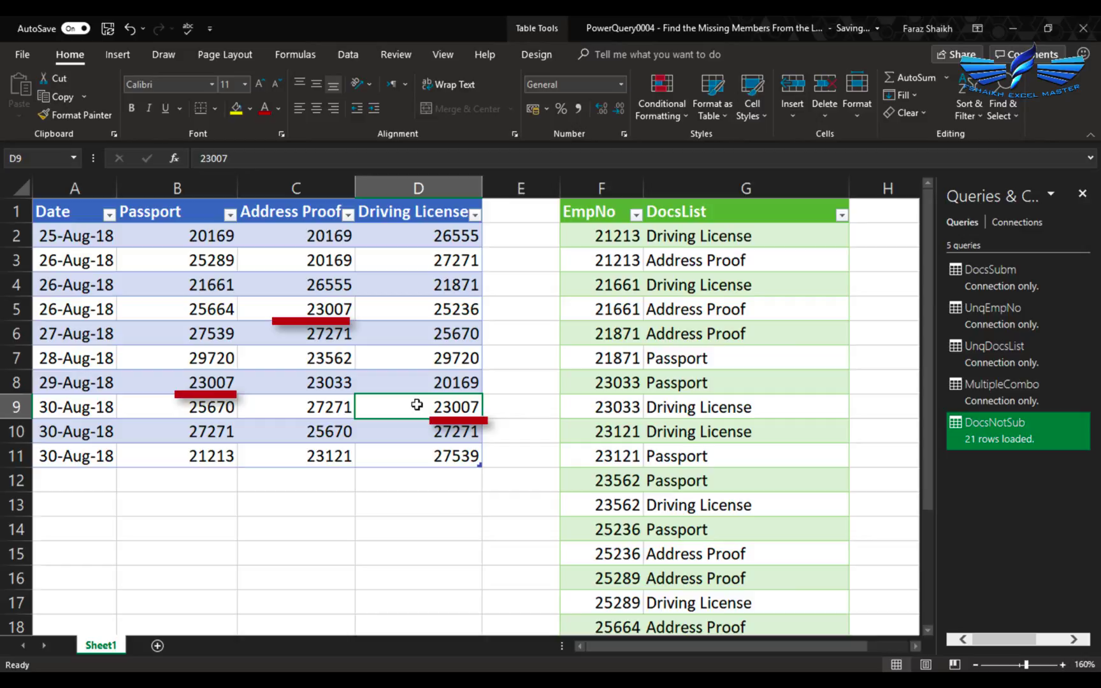